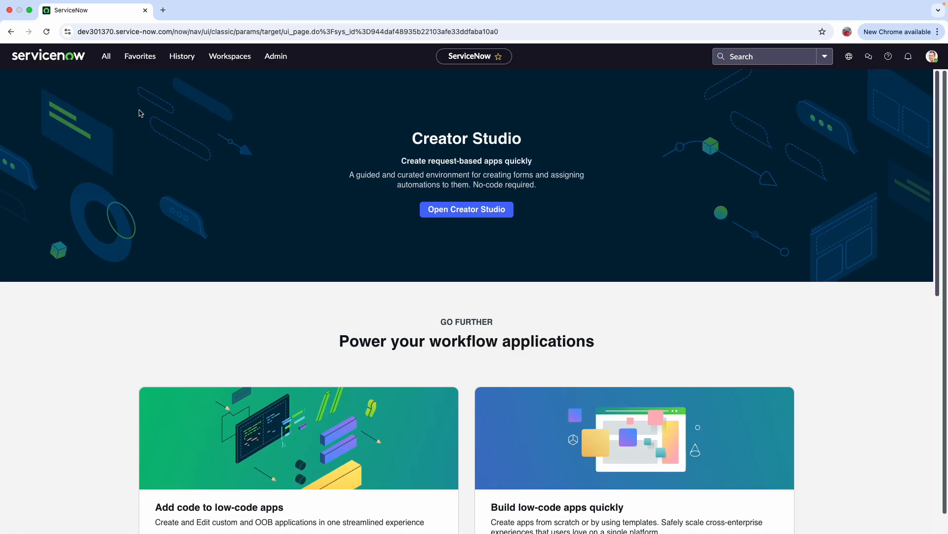
Step: Open Access Analyzer's Analyze Permissions page and choose the first user suggested for "a" as the user to evaluate
left_click(106, 56)
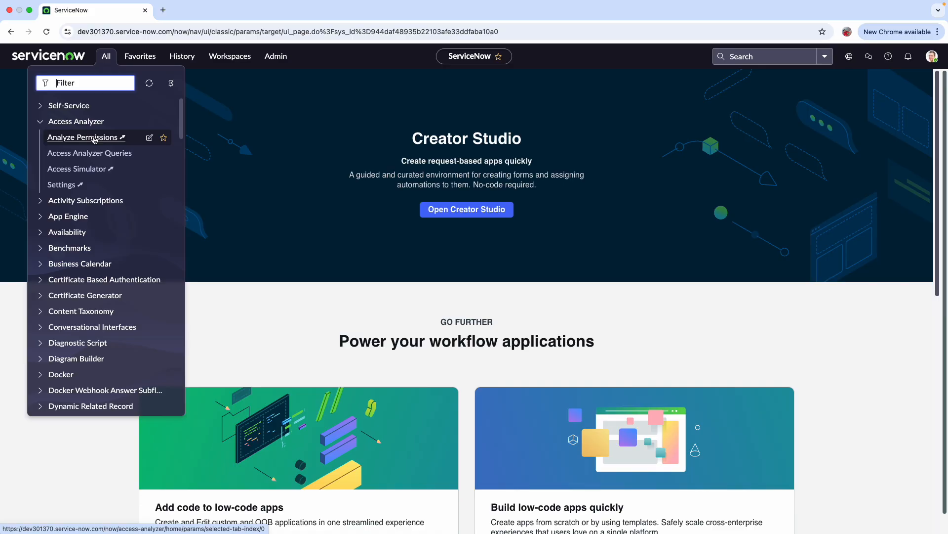
left_click(95, 139)
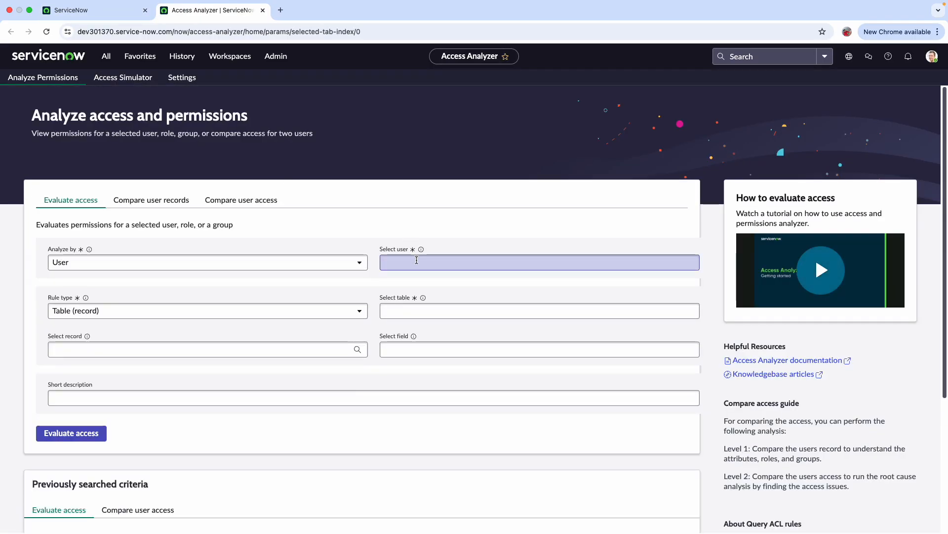
left_click(416, 261)
type("a")
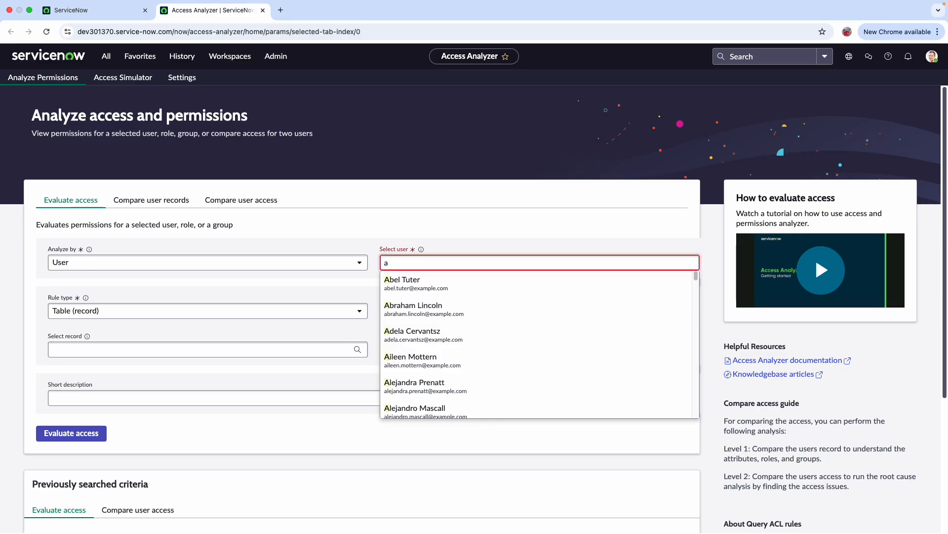
left_click(430, 282)
Step: Choose the Incident table for the Table (record) rule type and evaluate the user's access
left_click(446, 310)
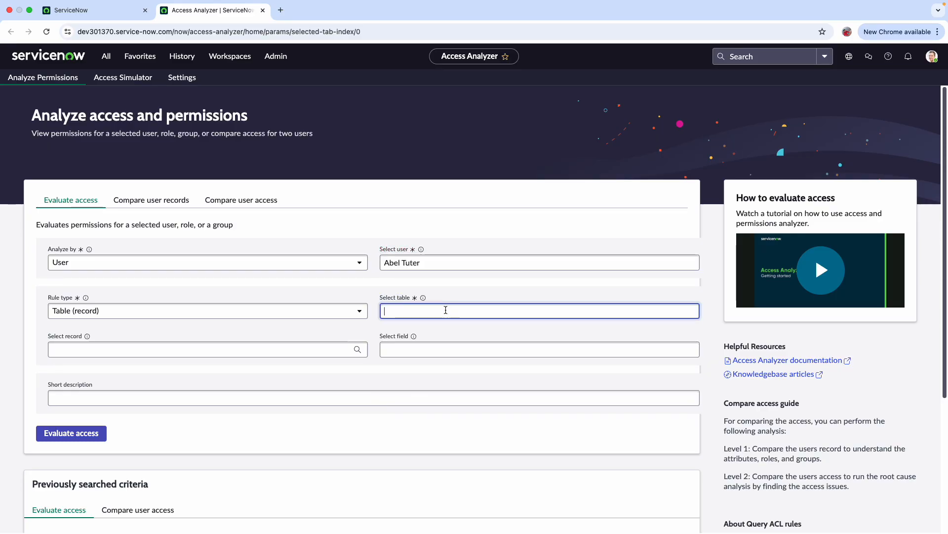
type("in")
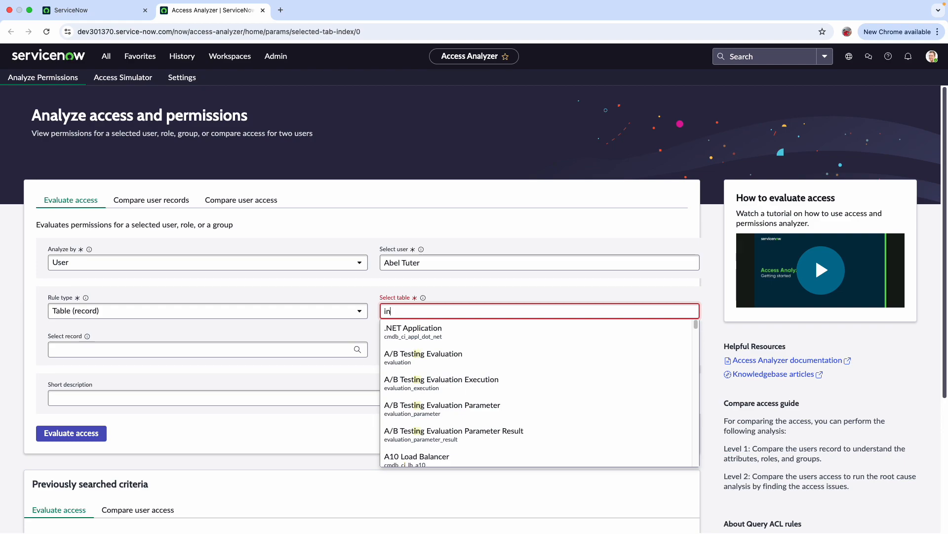
type("c")
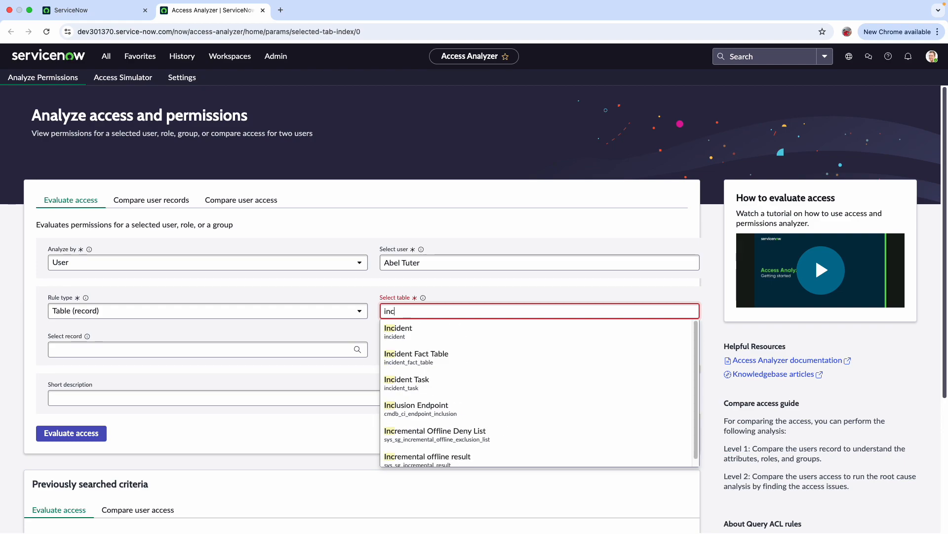
left_click(460, 333)
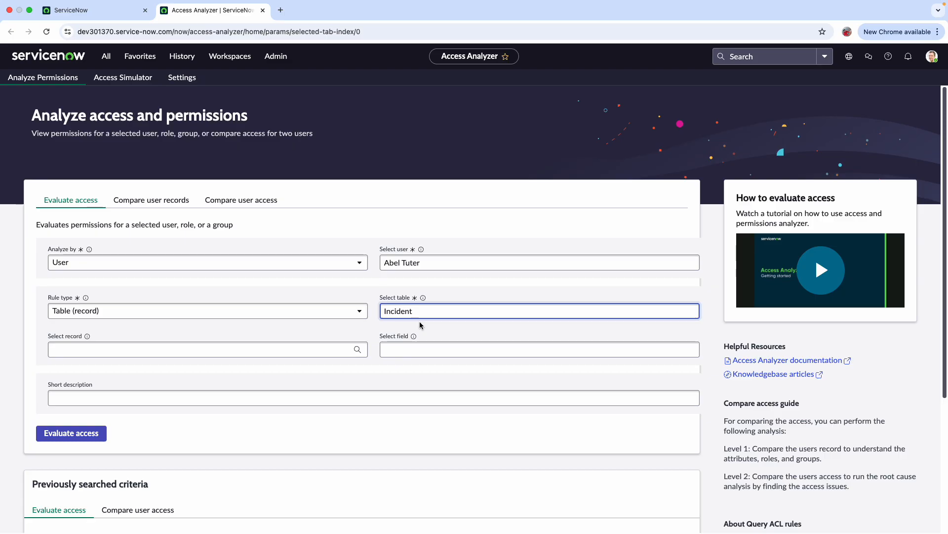
left_click(72, 438)
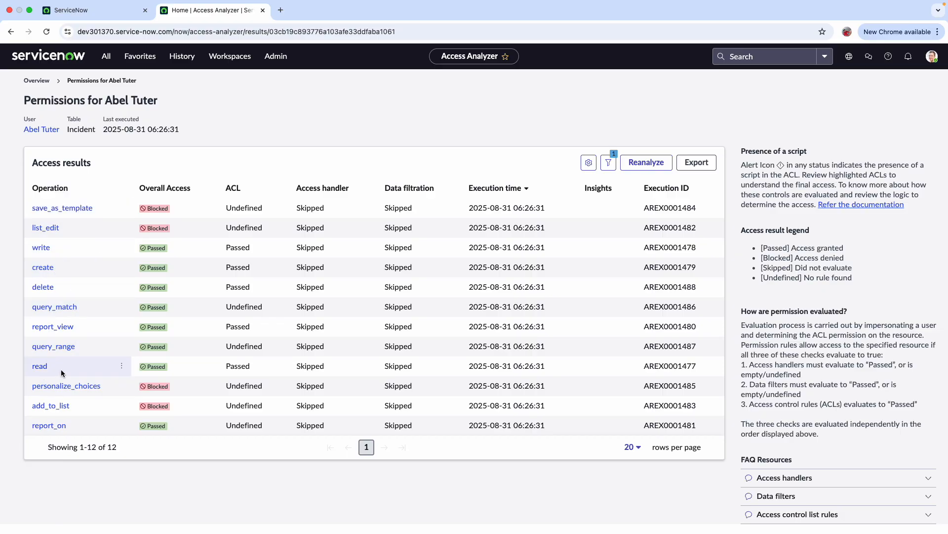
Step: Open the debug logs of the delete operation, mark the required ACL role itil_admin, and return to the overview
left_click(44, 288)
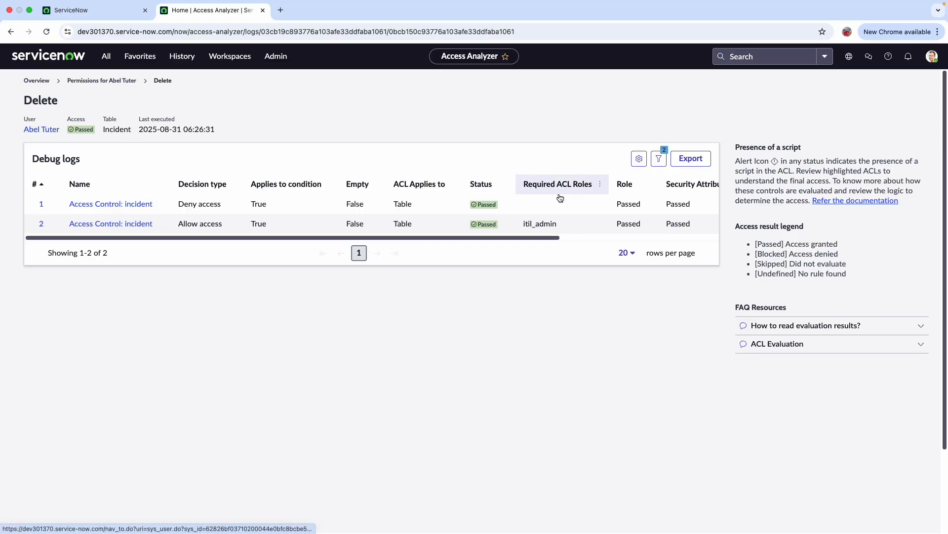
left_click_drag(525, 226, 555, 224)
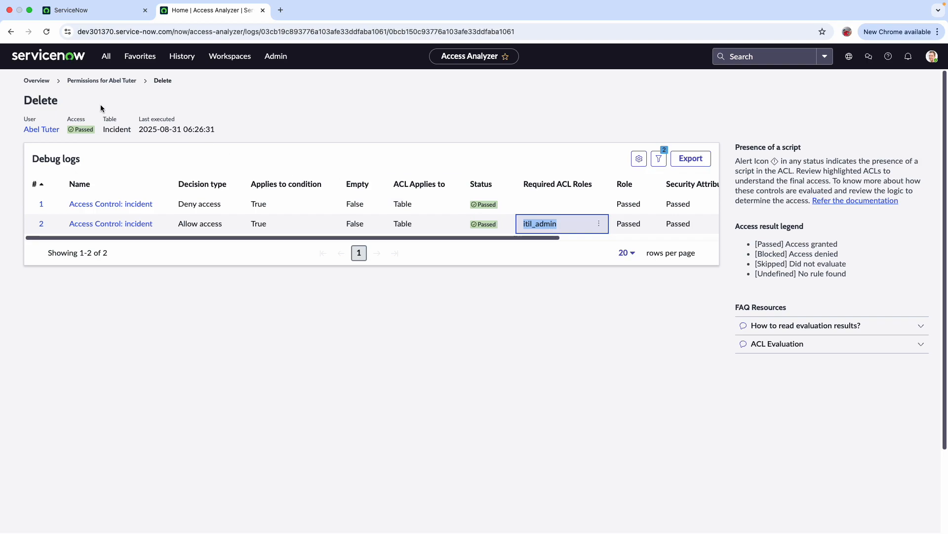
left_click(37, 81)
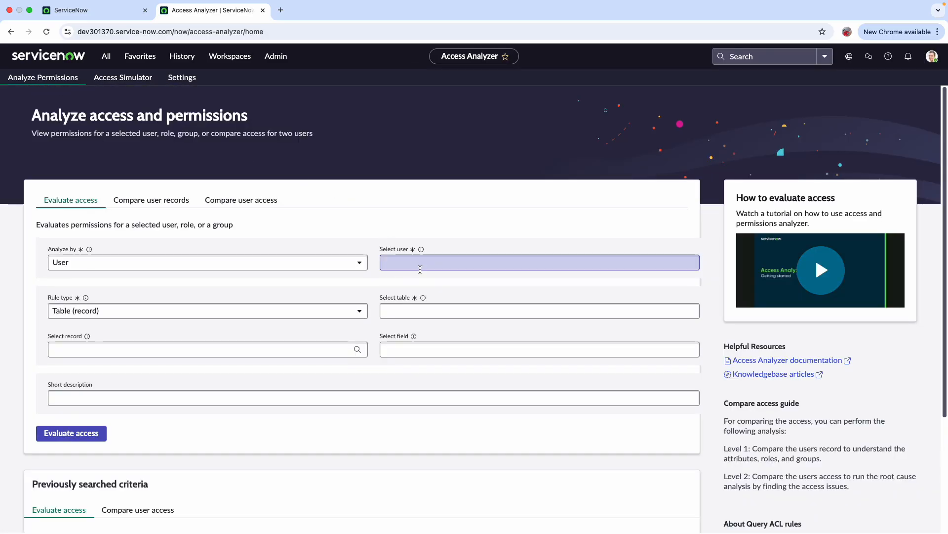
Step: Set up another access evaluation with the same user, found with "ab", and the Incident table
left_click(420, 269)
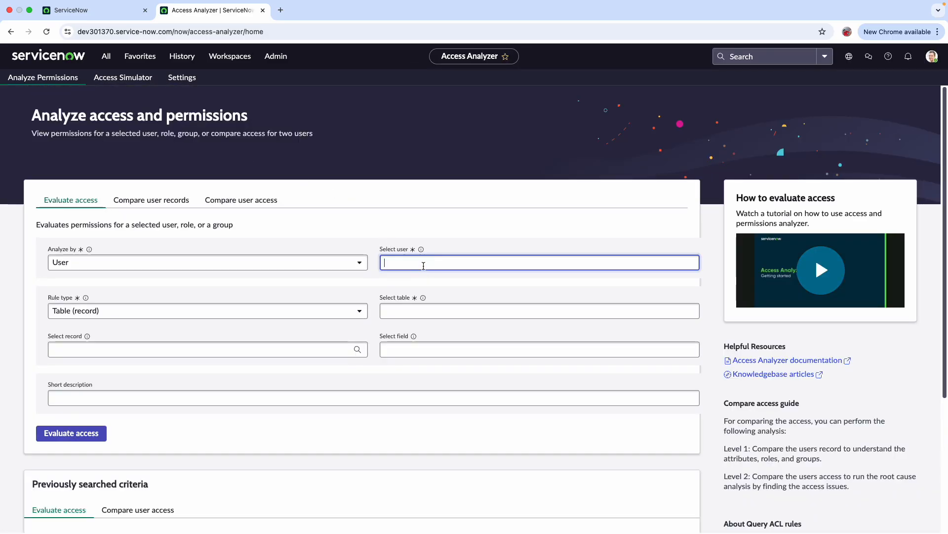
type("ab")
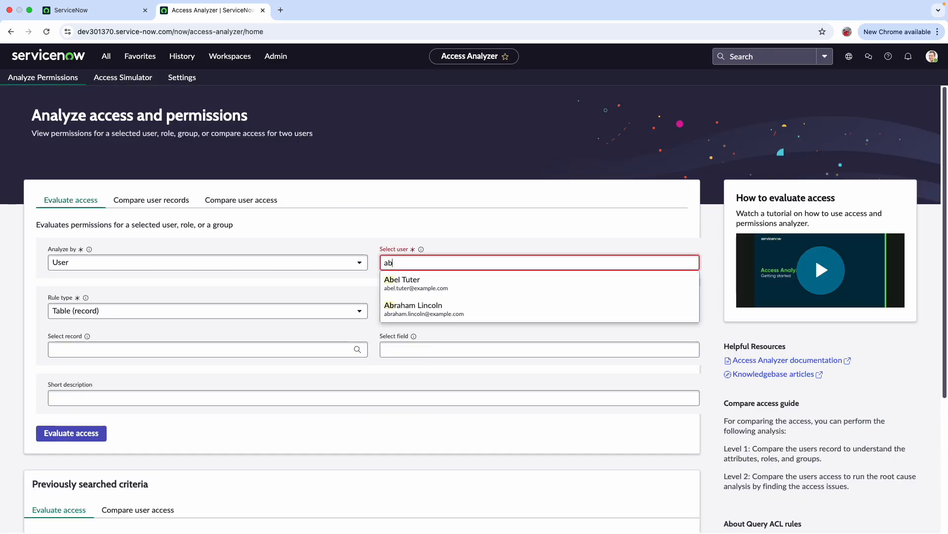
left_click(421, 282)
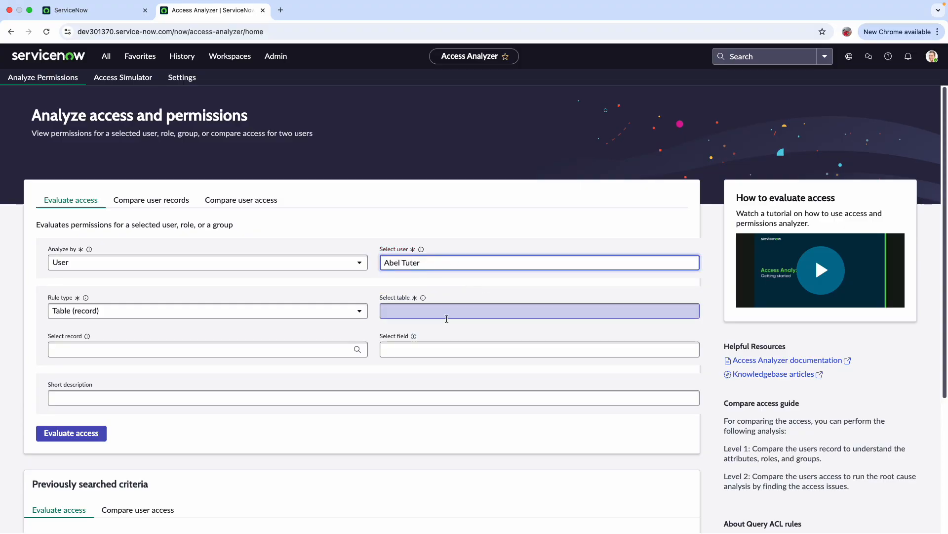
left_click(479, 310)
type("inci")
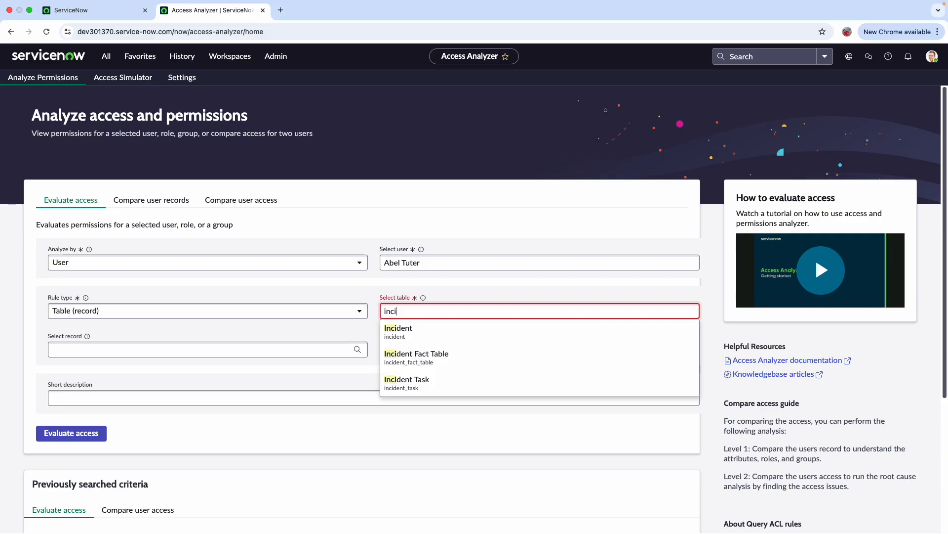
key("Down")
key("Return")
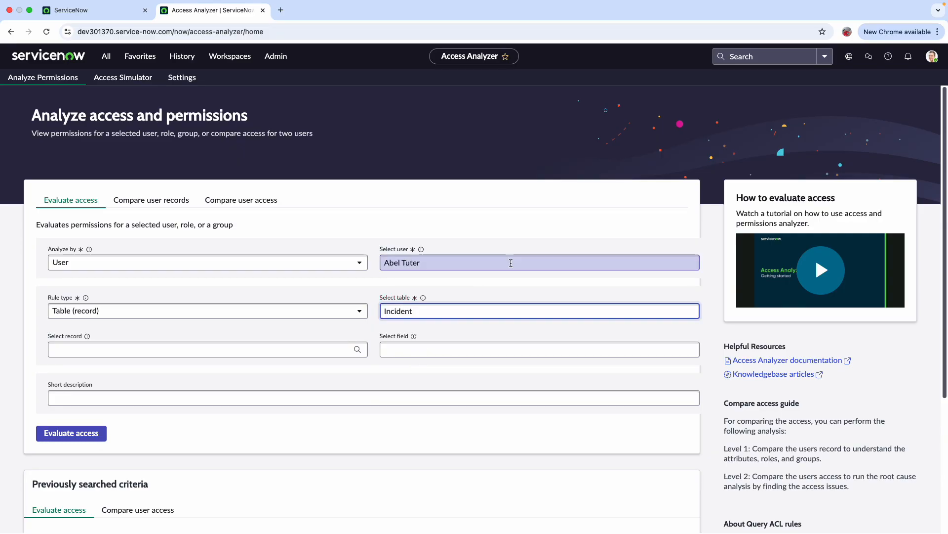
Step: Narrow the evaluation to record INC0000001 and the Assignment group field, and evaluate the access
left_click(223, 355)
left_click(221, 371)
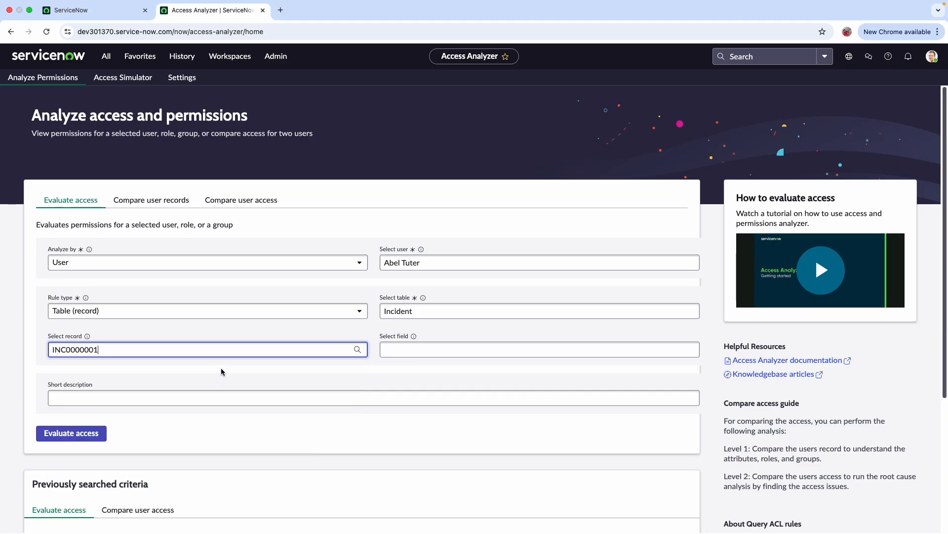
left_click(423, 352)
type("assi")
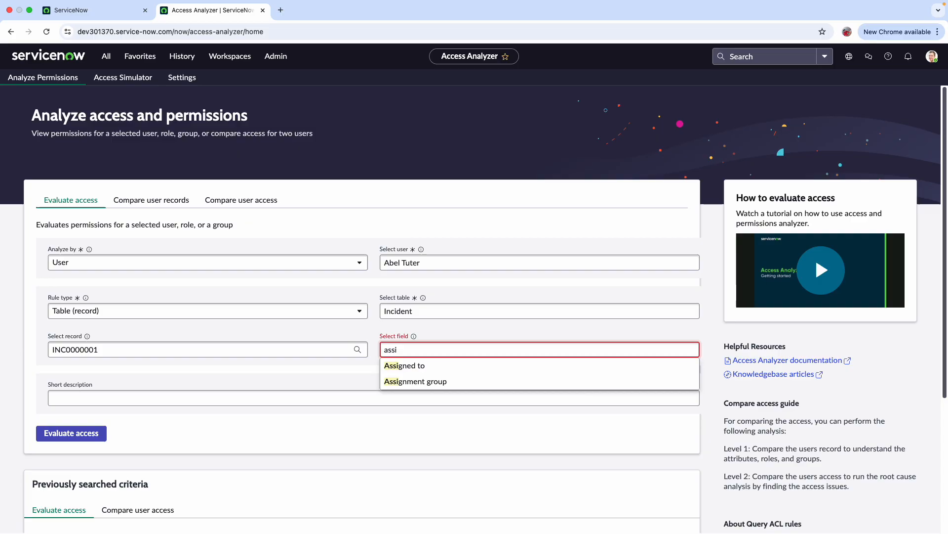
left_click(415, 381)
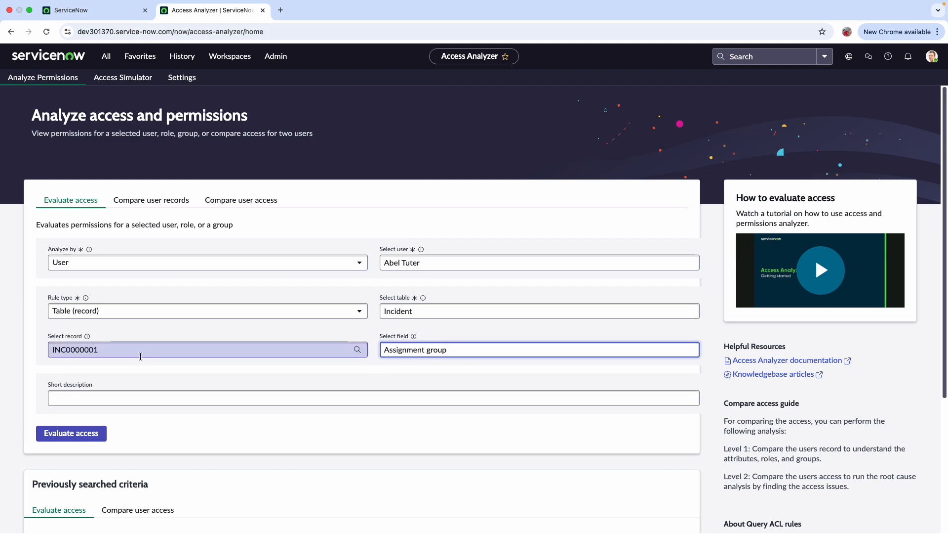
left_click(308, 384)
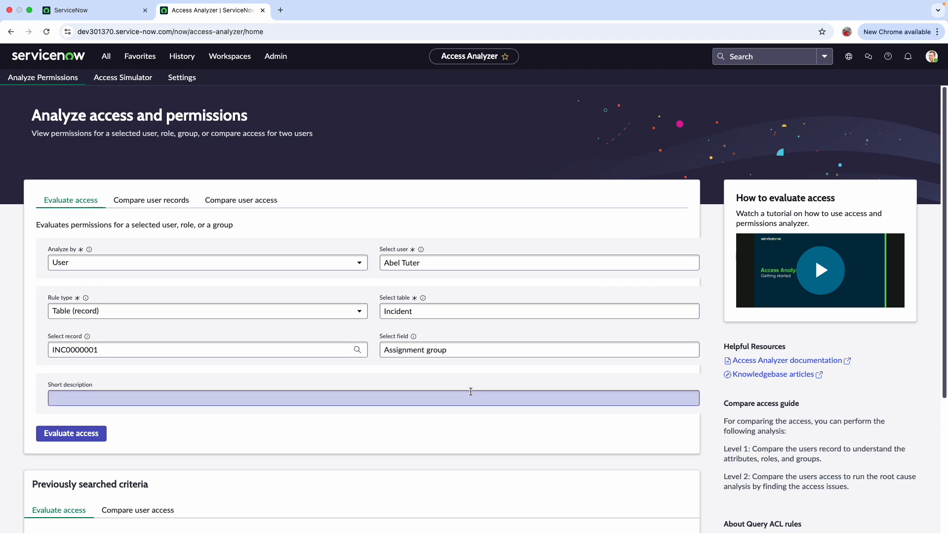
scroll(469, 391, "down", 1)
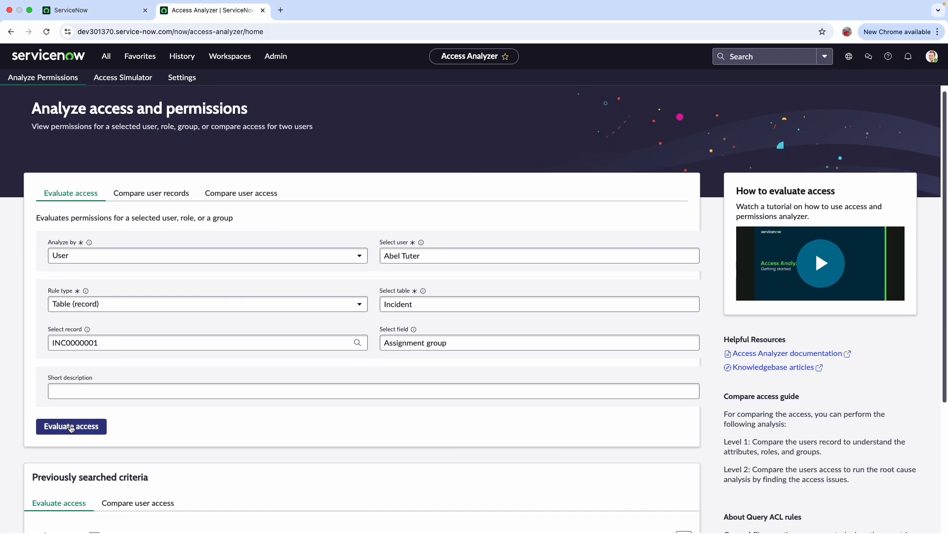
left_click(102, 426)
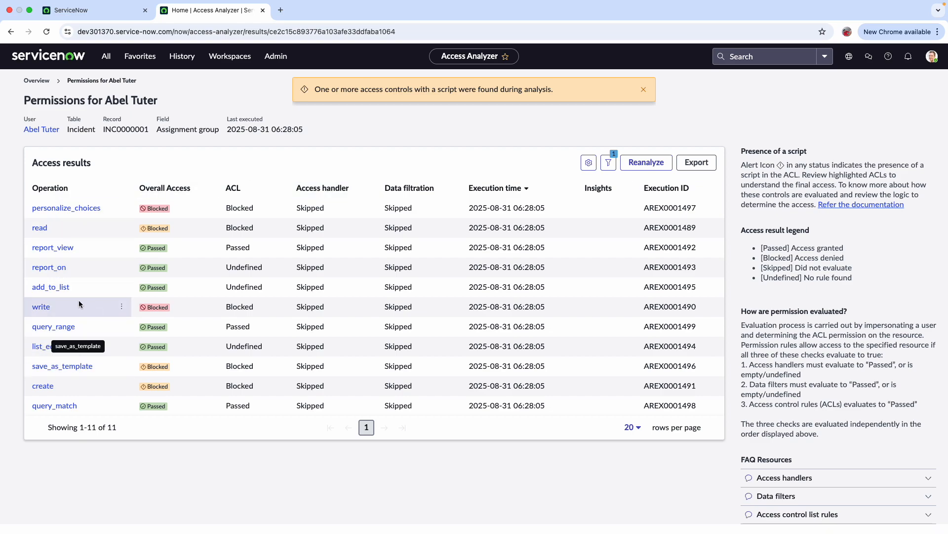
Step: Examine the debug logs of the read operation and return to the user's permission results
left_click(43, 228)
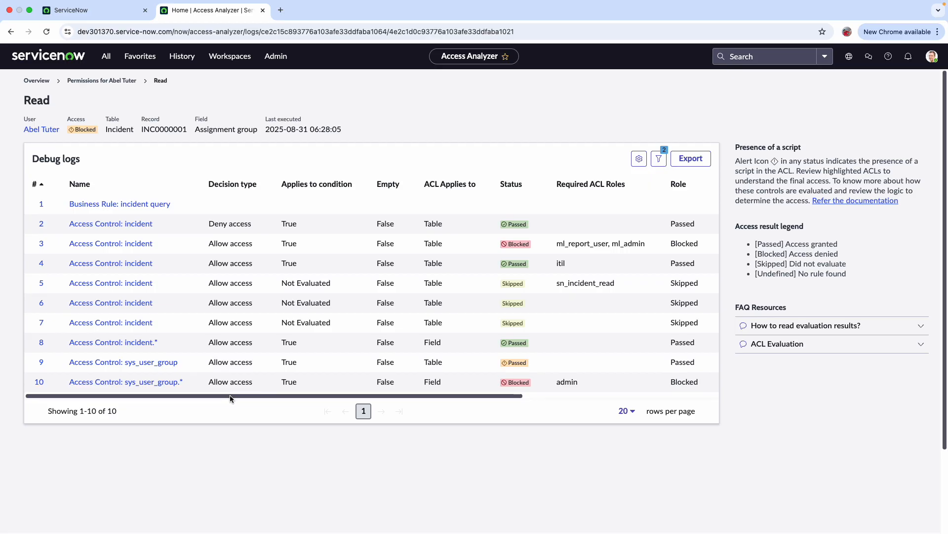
left_click(89, 81)
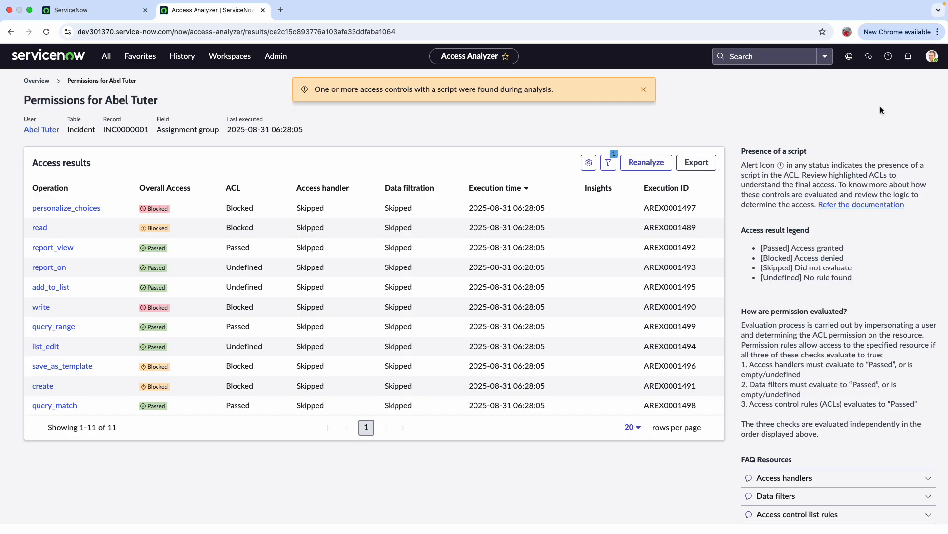
Step: Impersonate the evaluated user, picking the first entry among the recent impersonations
left_click(937, 62)
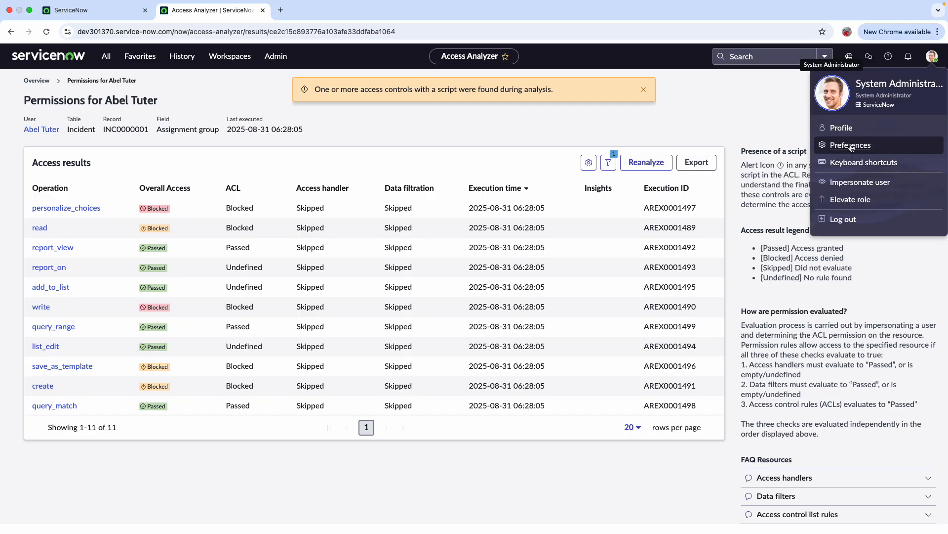
left_click(874, 182)
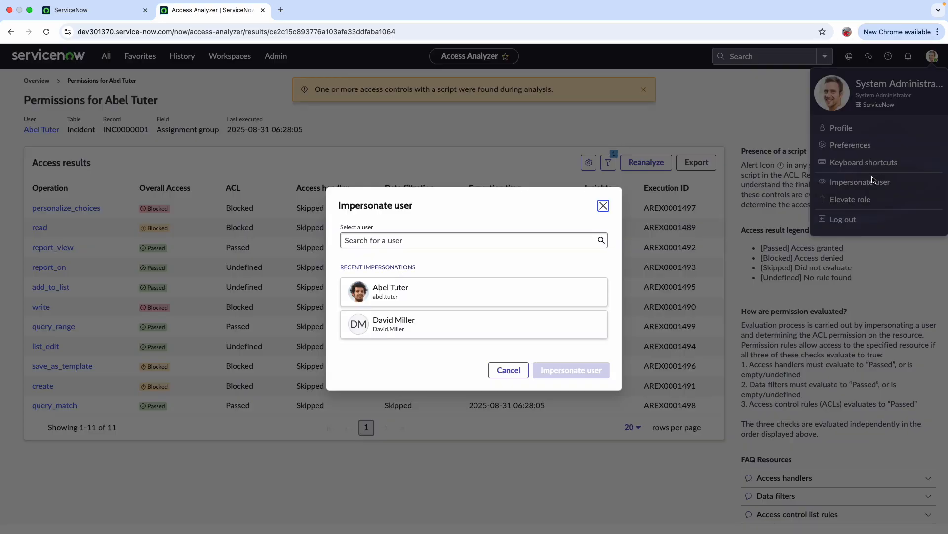
left_click(401, 300)
left_click(570, 371)
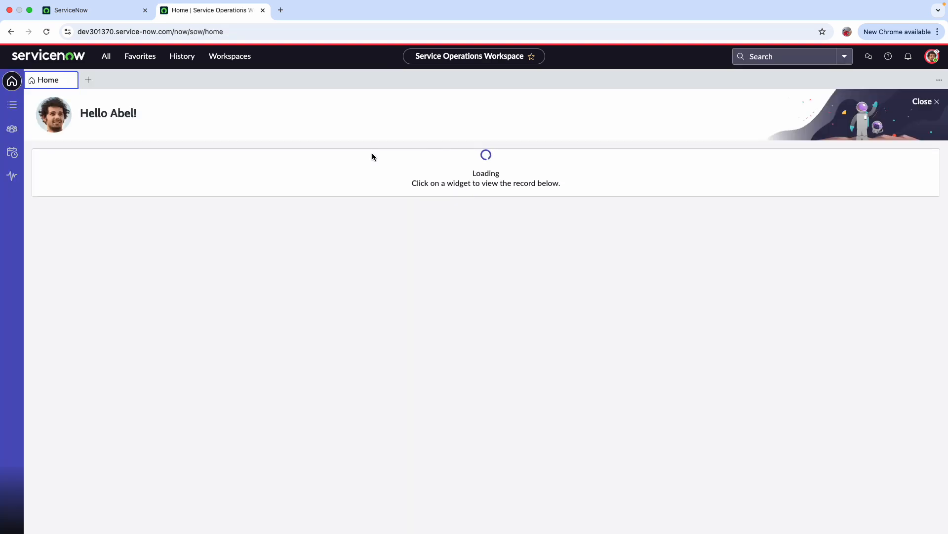
Step: Filter the application navigator for "create" and open the new record form for Incident
left_click(110, 61)
left_click(109, 86)
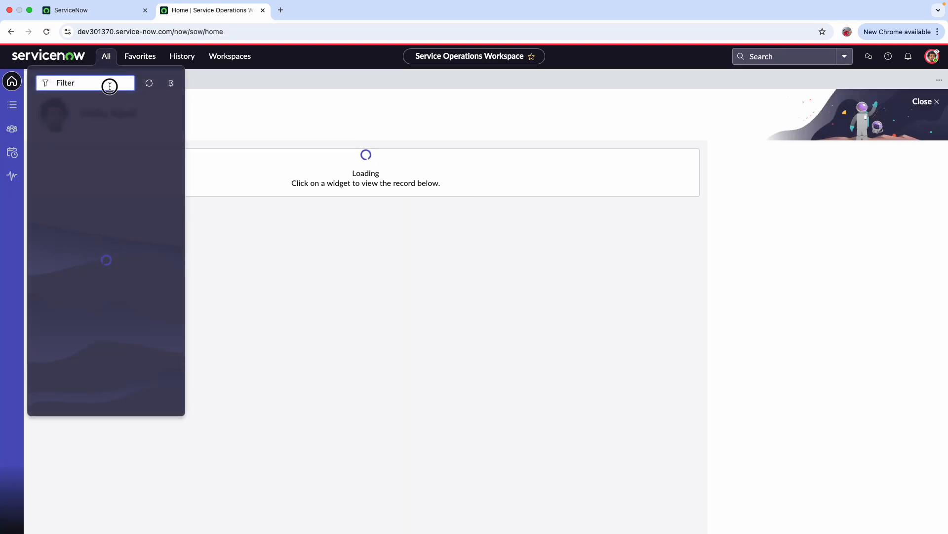
type("create")
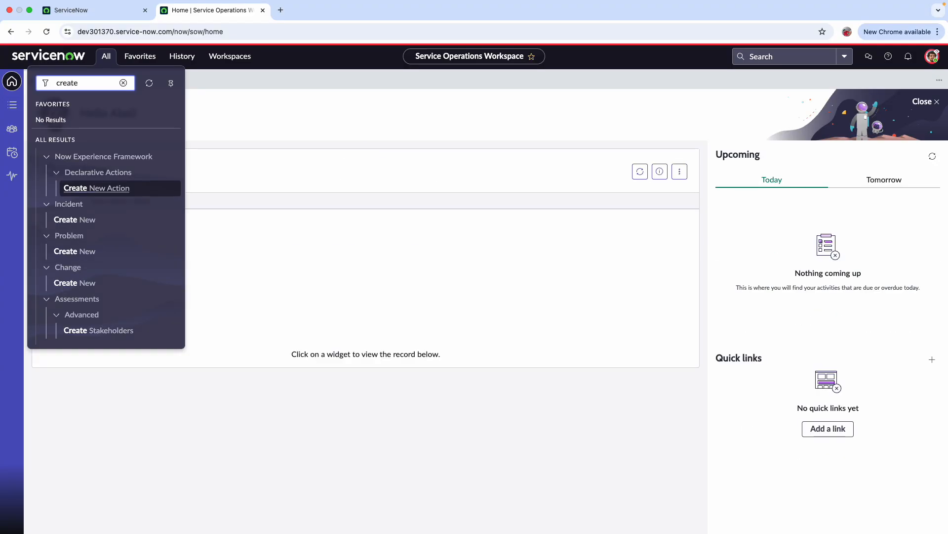
left_click(74, 224)
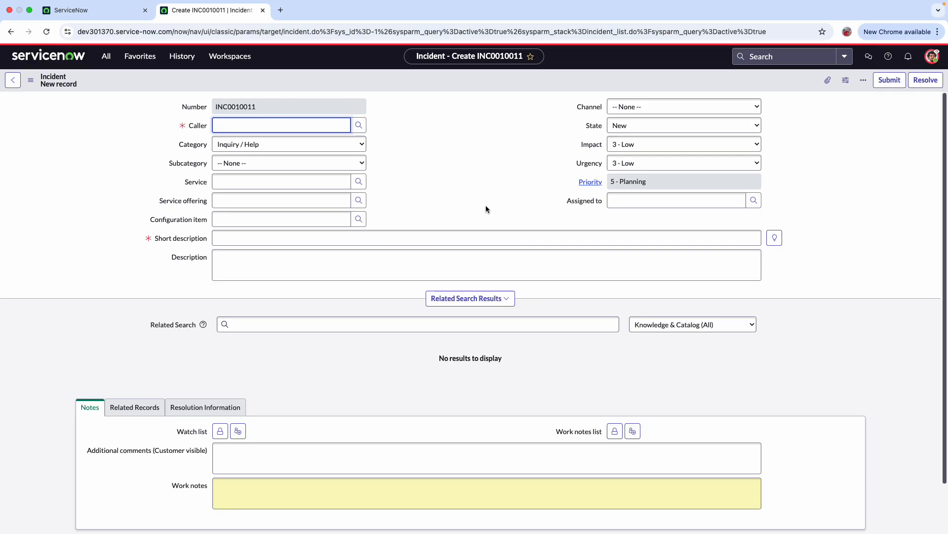
Step: End the impersonation and open the Access Analyzer's permission analysis page
left_click(932, 57)
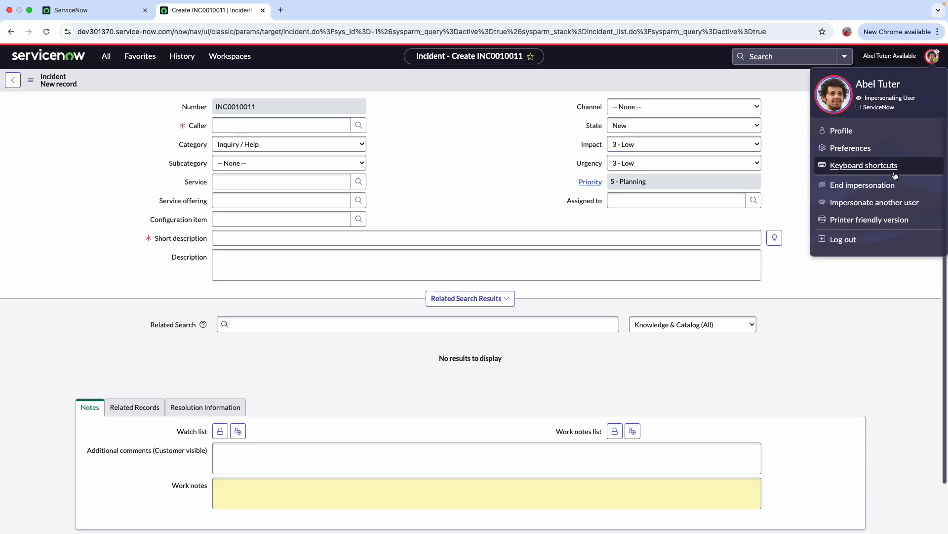
left_click(863, 192)
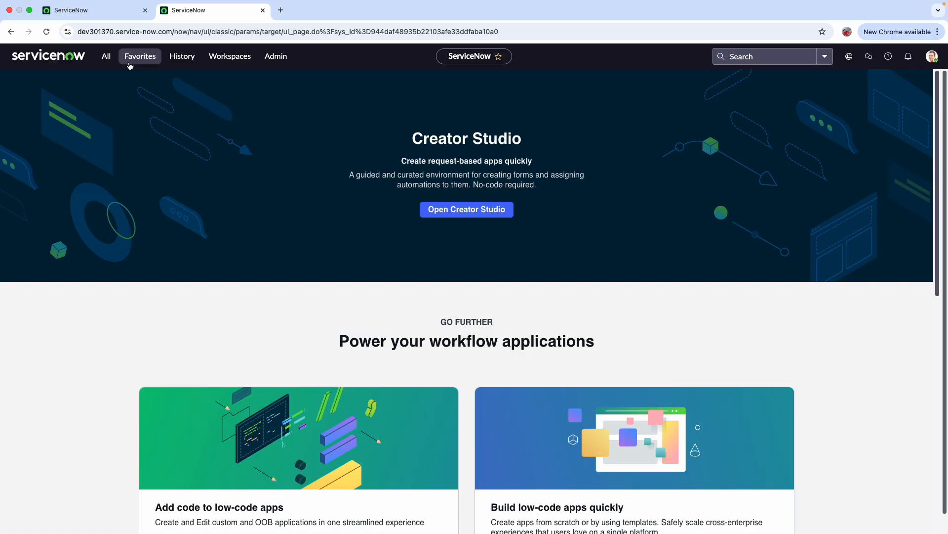
left_click(108, 58)
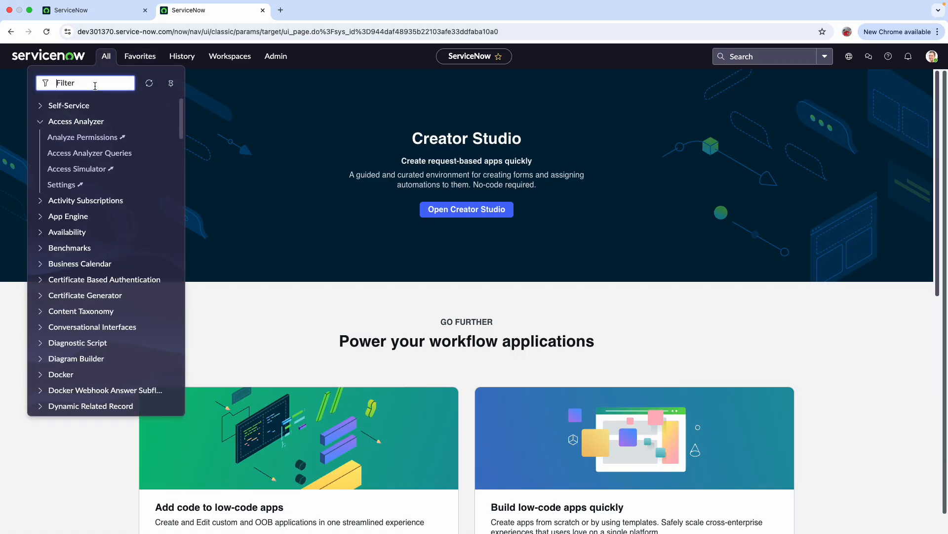
left_click(85, 137)
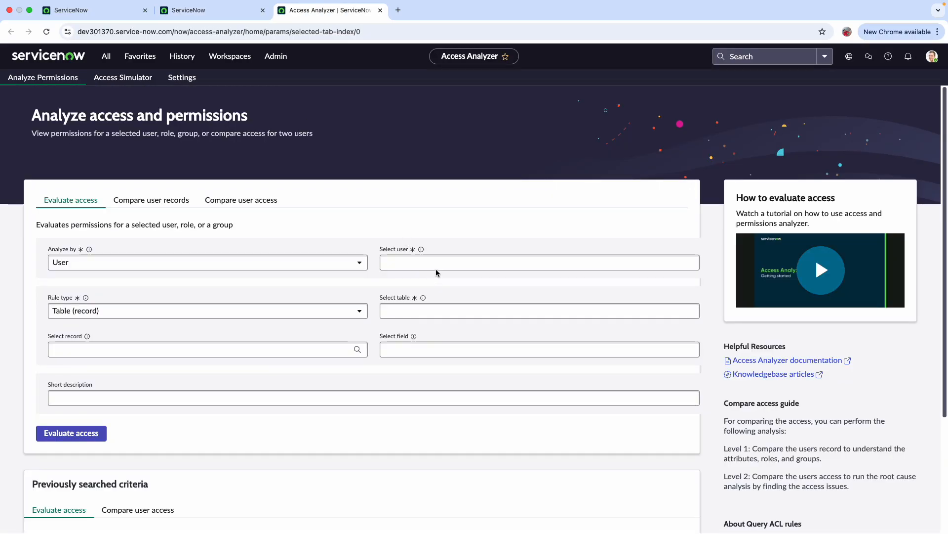
Step: Set up a user-based evaluation for the previously impersonated user on the Incident table
left_click(435, 264)
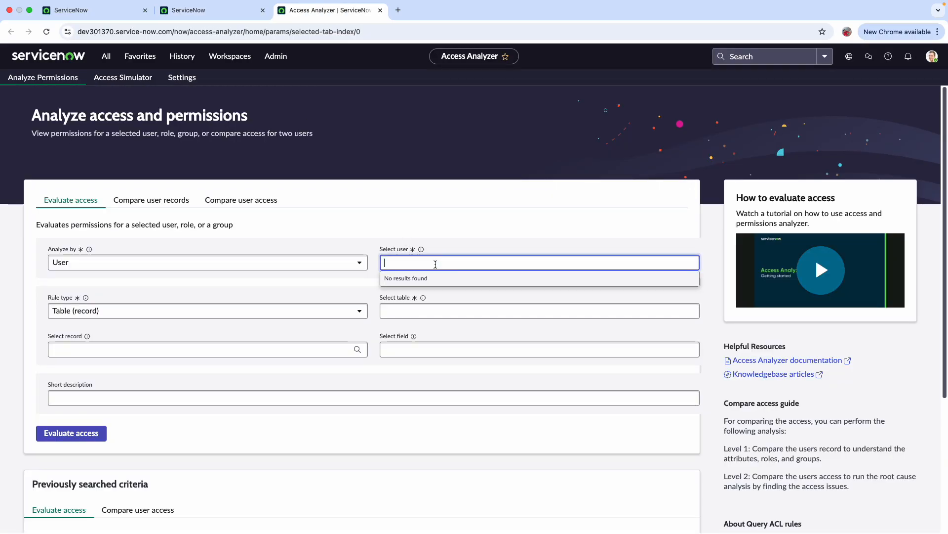
left_click(461, 276)
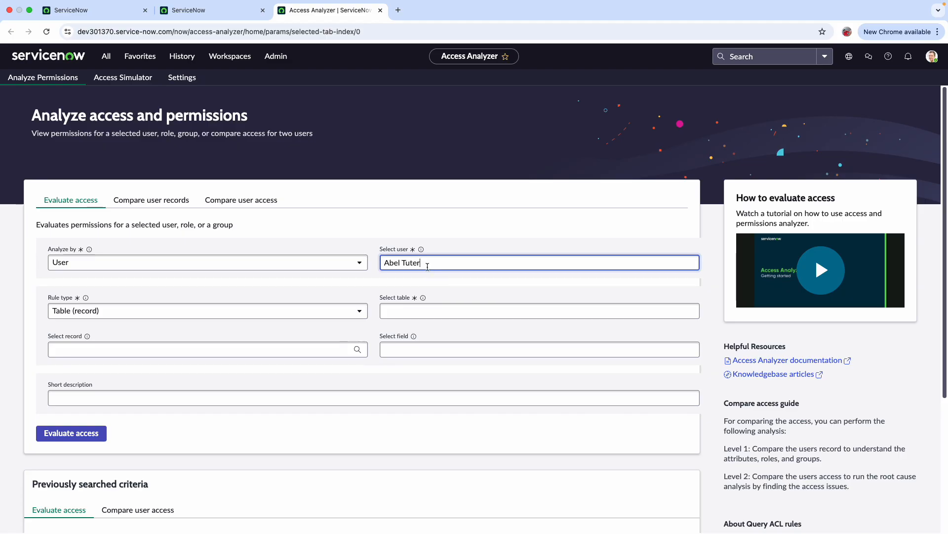
left_click(453, 308)
type("incid")
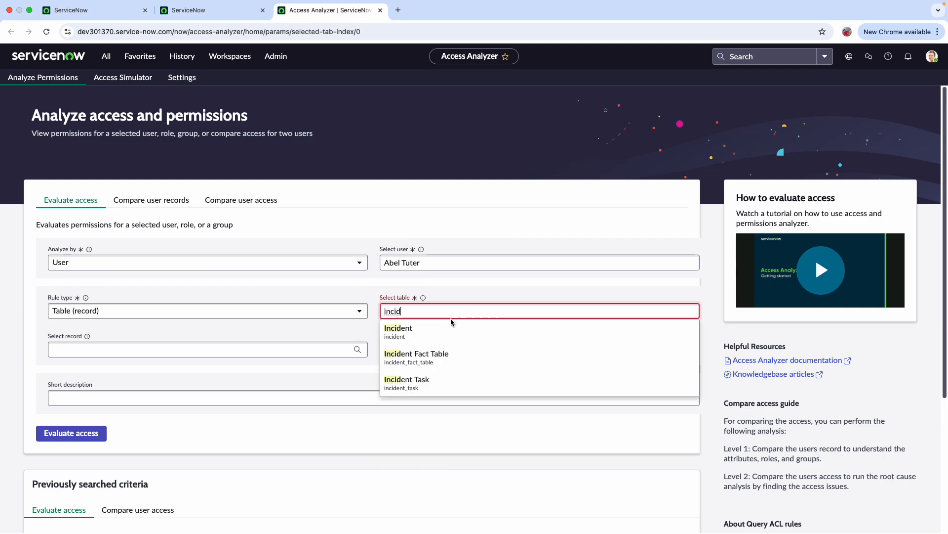
left_click(451, 329)
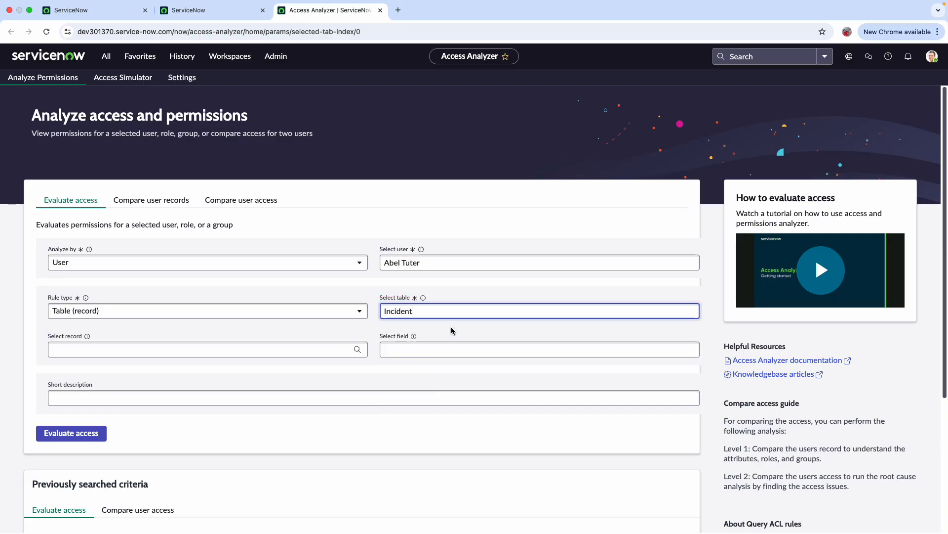
Step: Narrow the evaluation to incident INC0000001 and its Assignment group field, and evaluate the access
left_click(200, 347)
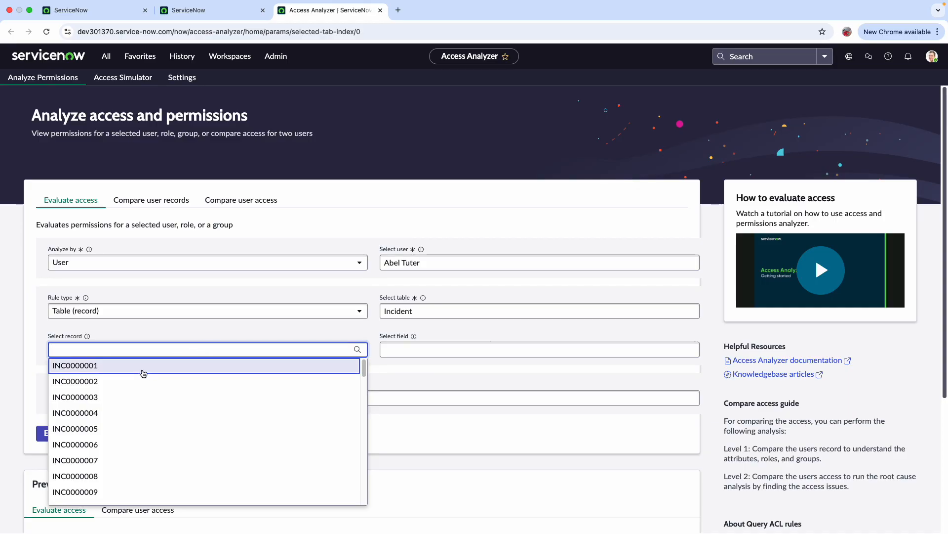
left_click(144, 371)
left_click(424, 355)
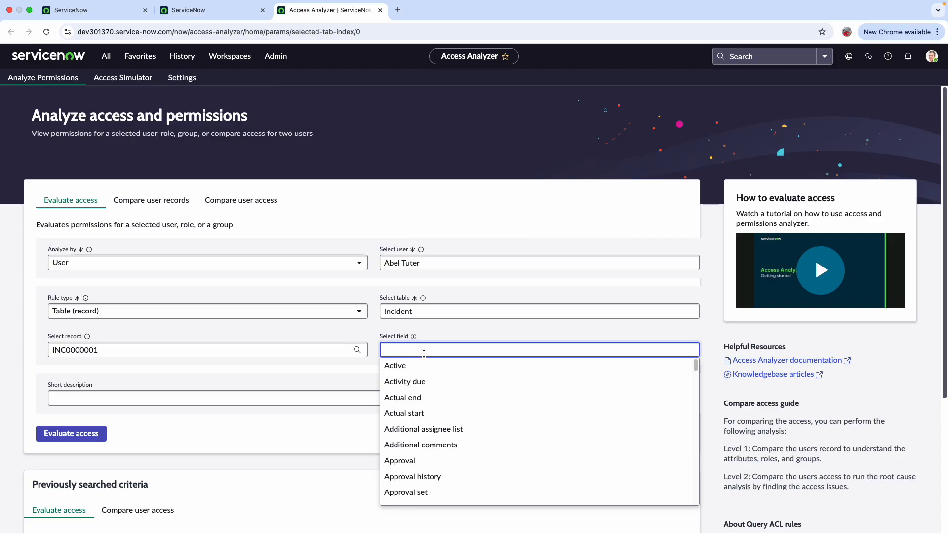
type("assi")
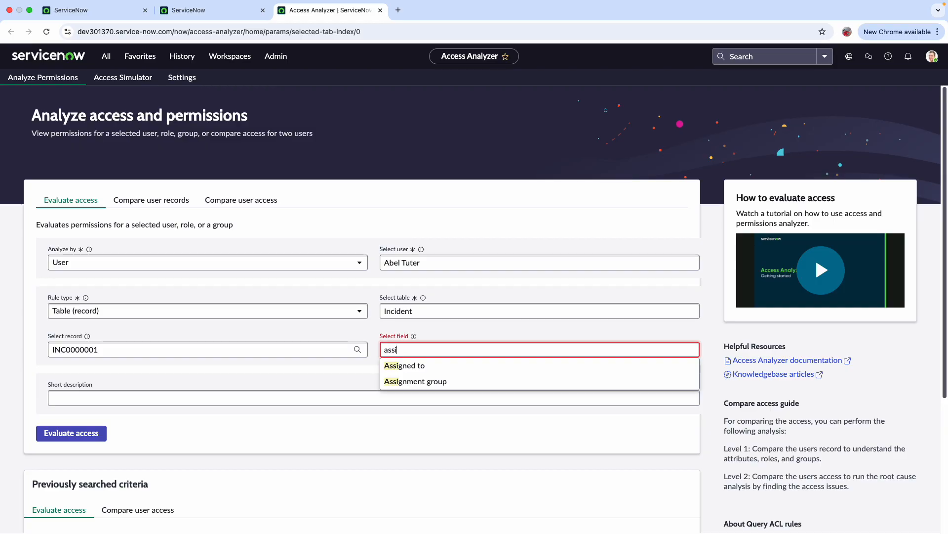
left_click(458, 385)
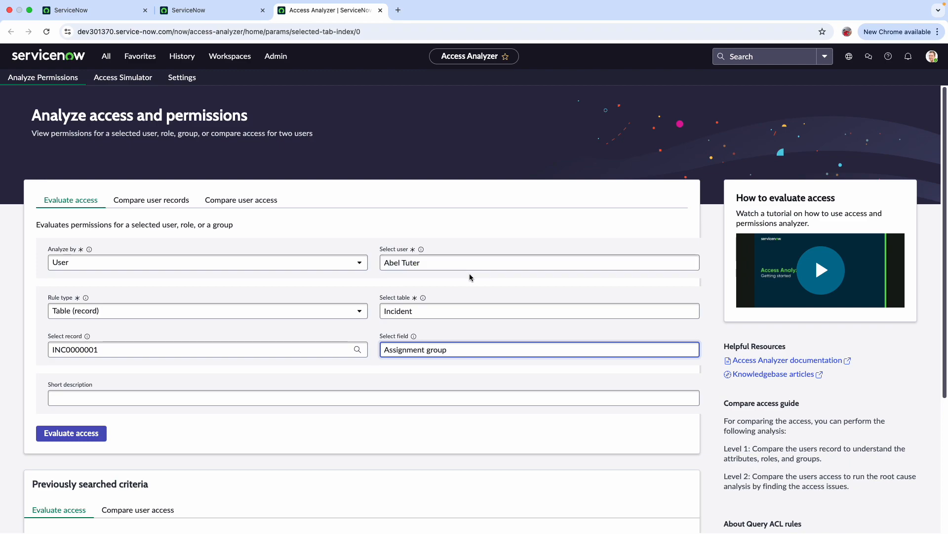
left_click(72, 433)
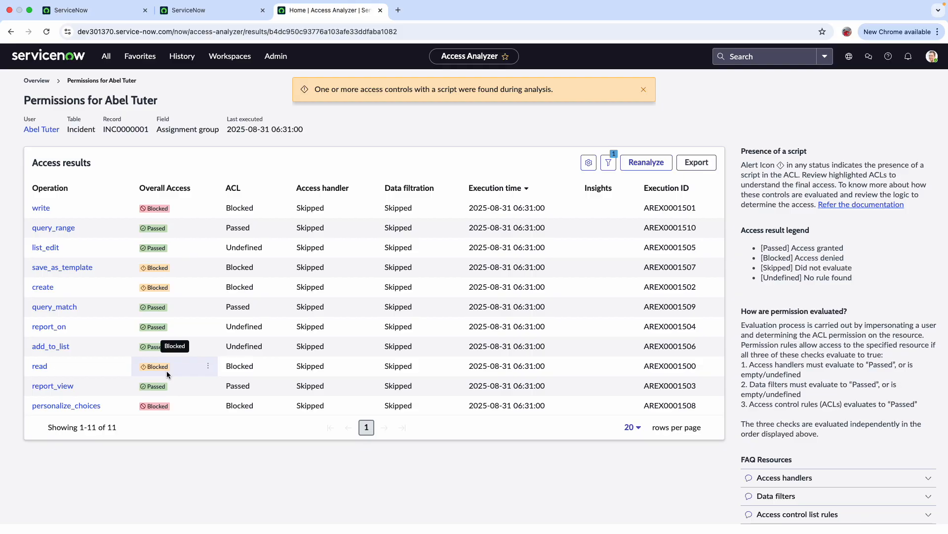
Step: Examine the read operation's debug logs and the sys_user_group.* access control, and return to the user's permission results
left_click(43, 368)
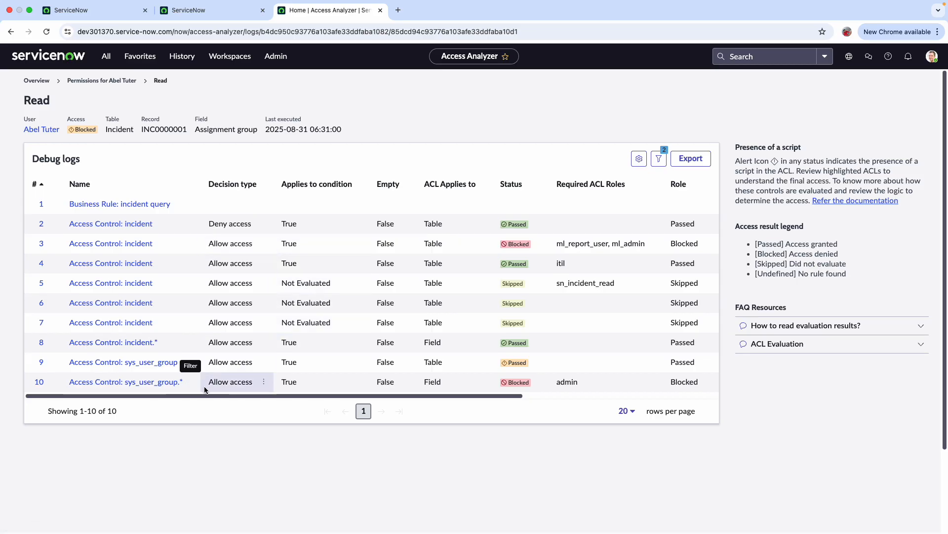
left_click(115, 383)
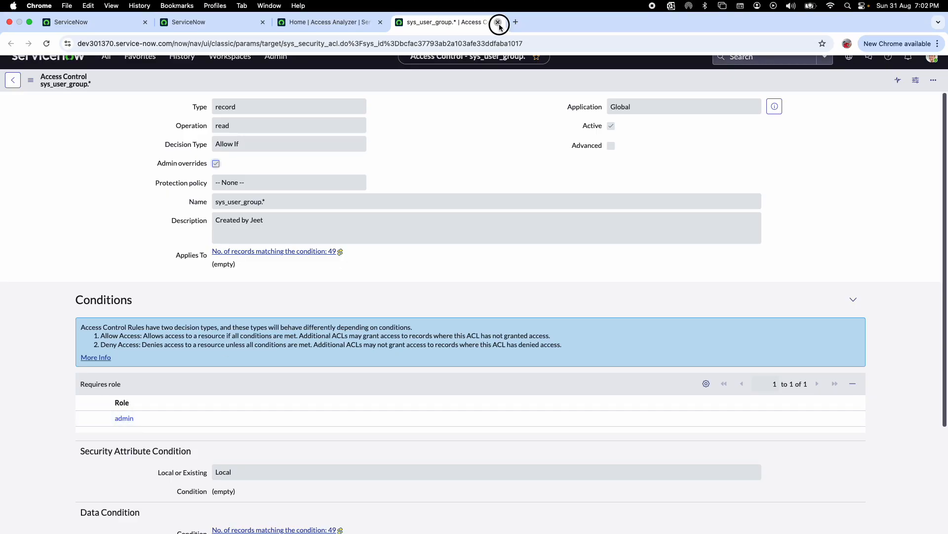
left_click(498, 21)
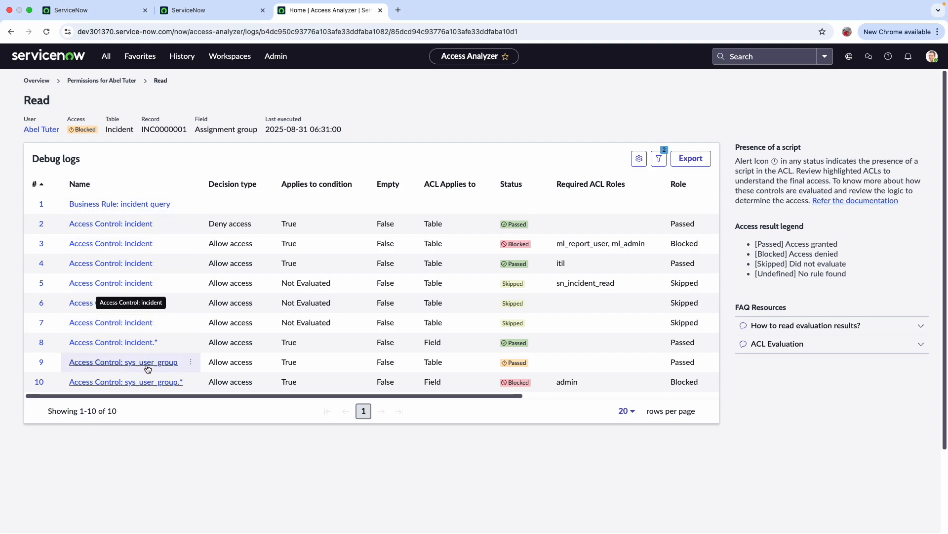
left_click(85, 82)
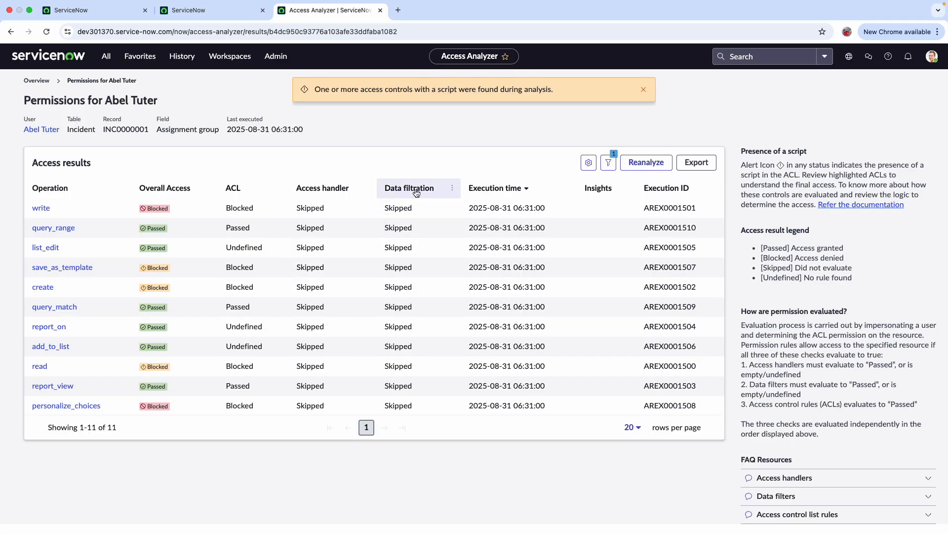
Step: Start a new evaluation for the same user on the Group (sys_user_group) table
left_click(37, 81)
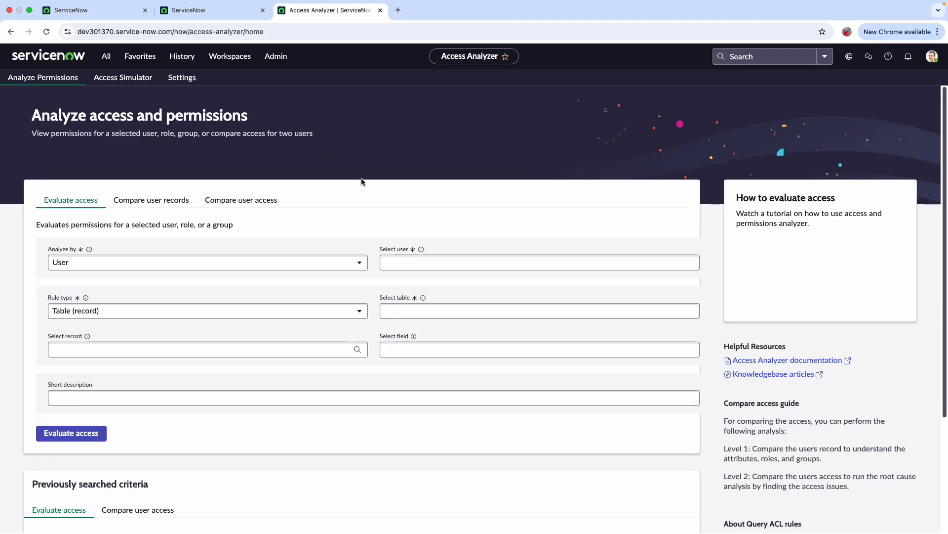
left_click(433, 262)
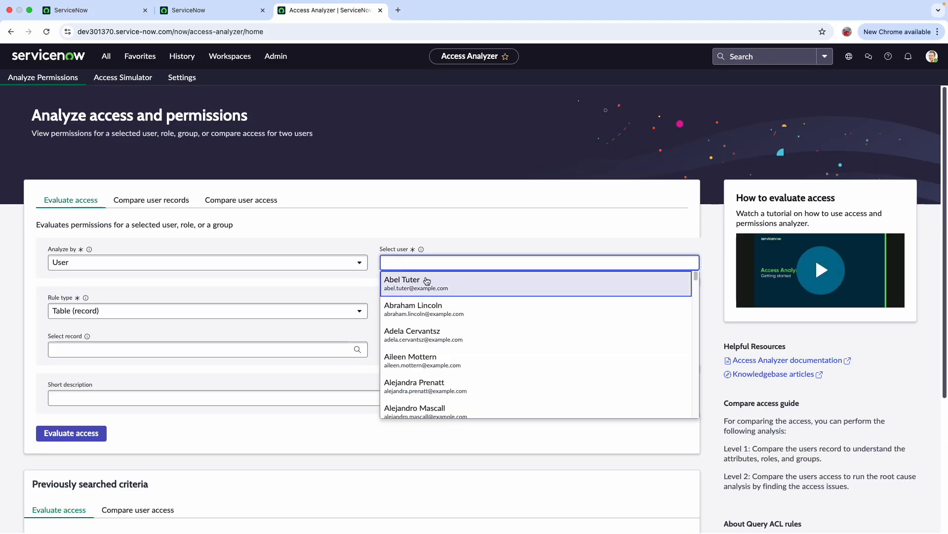
left_click(426, 279)
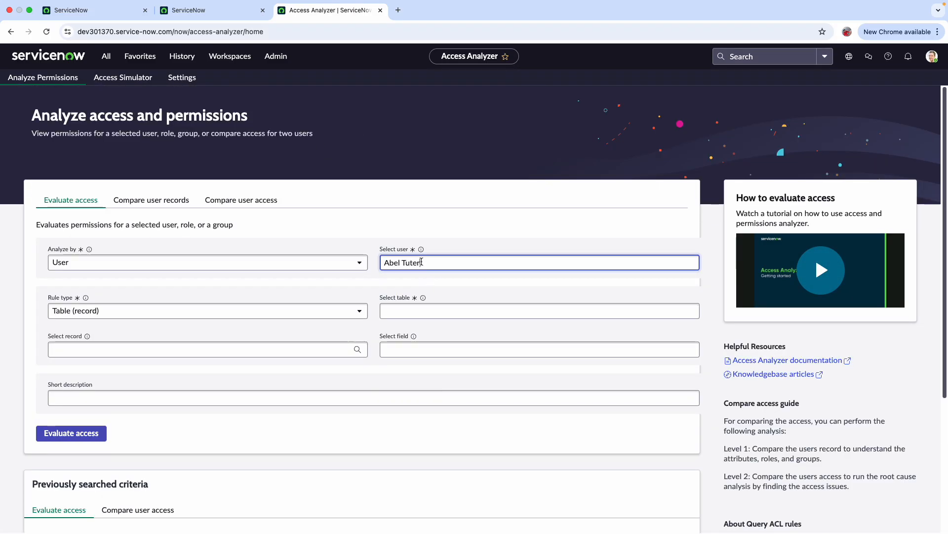
left_click(427, 313)
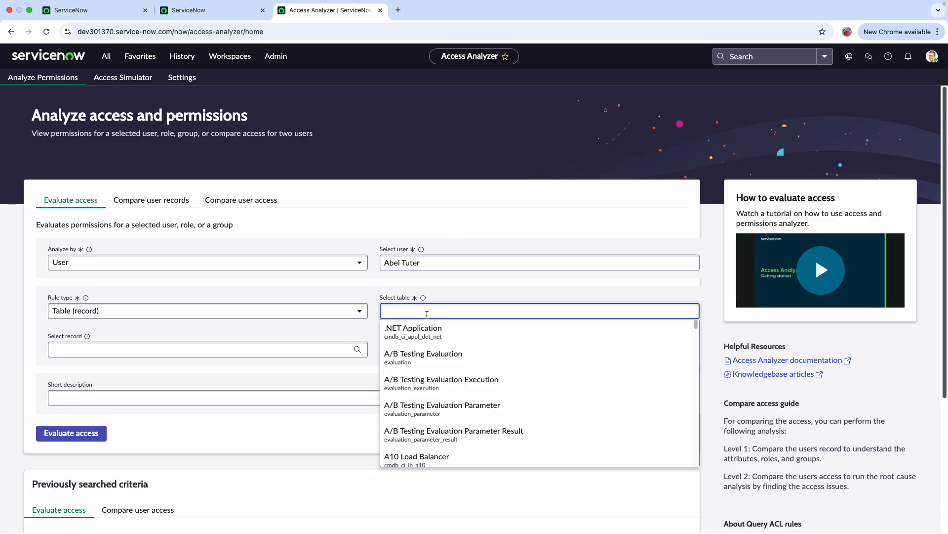
type("group")
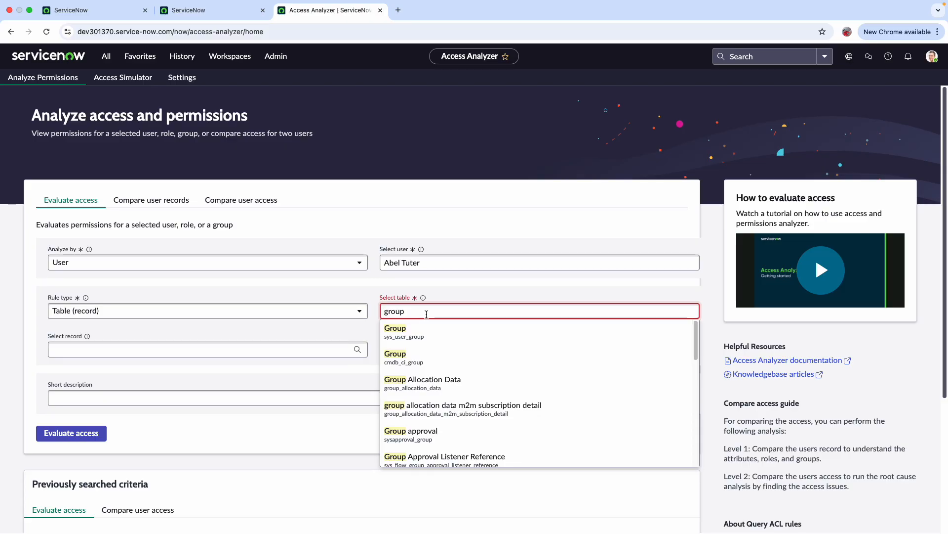
left_click(443, 332)
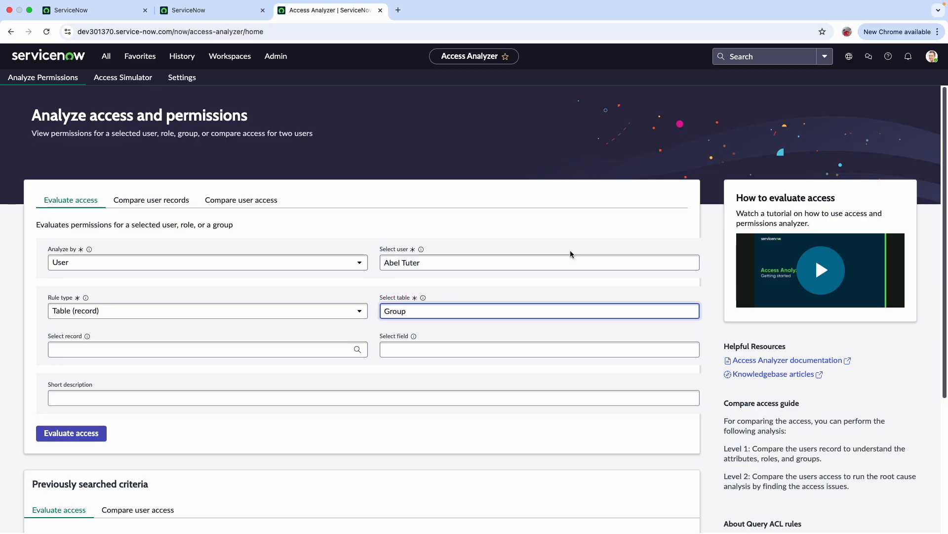
Step: Narrow the Group evaluation to the Change Management record and the Name field, and evaluate the access
left_click(149, 354)
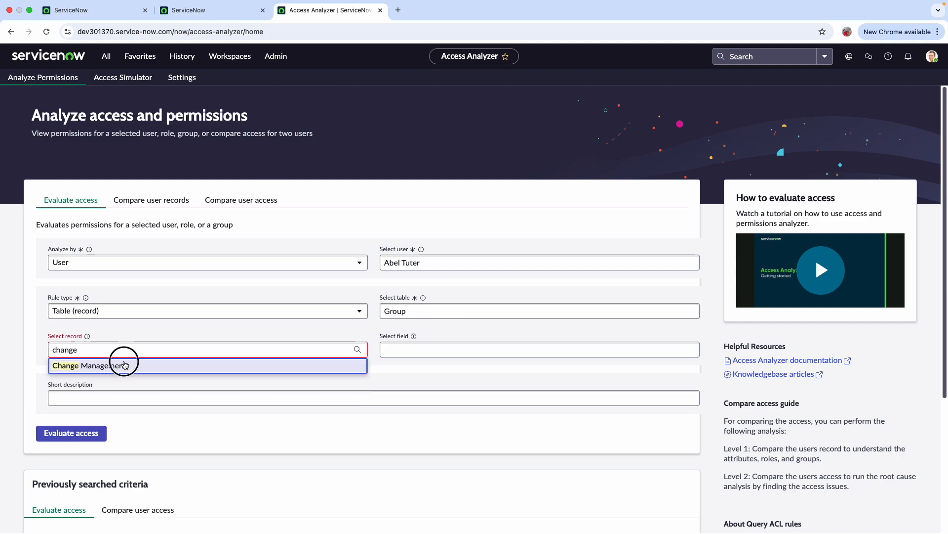
left_click(125, 364)
left_click(402, 350)
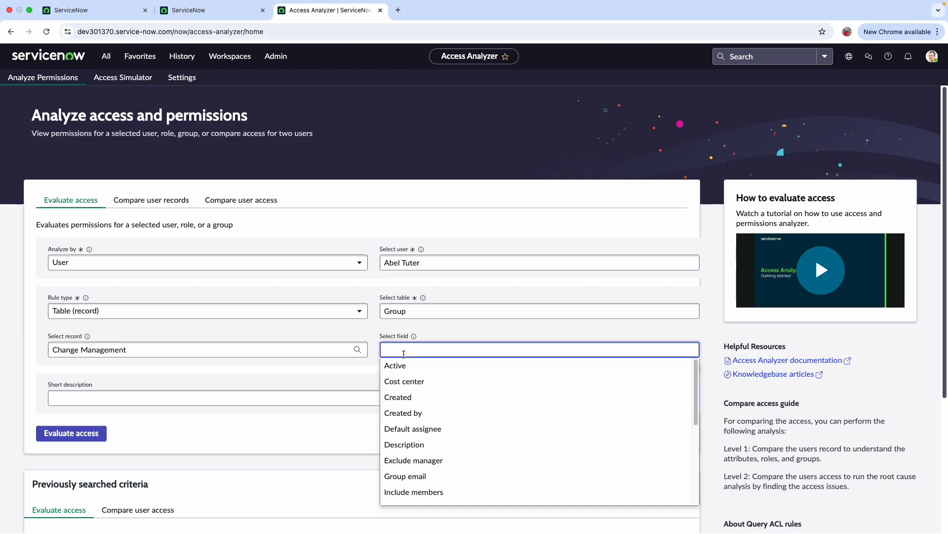
type("a")
key("BackSpace")
type("name")
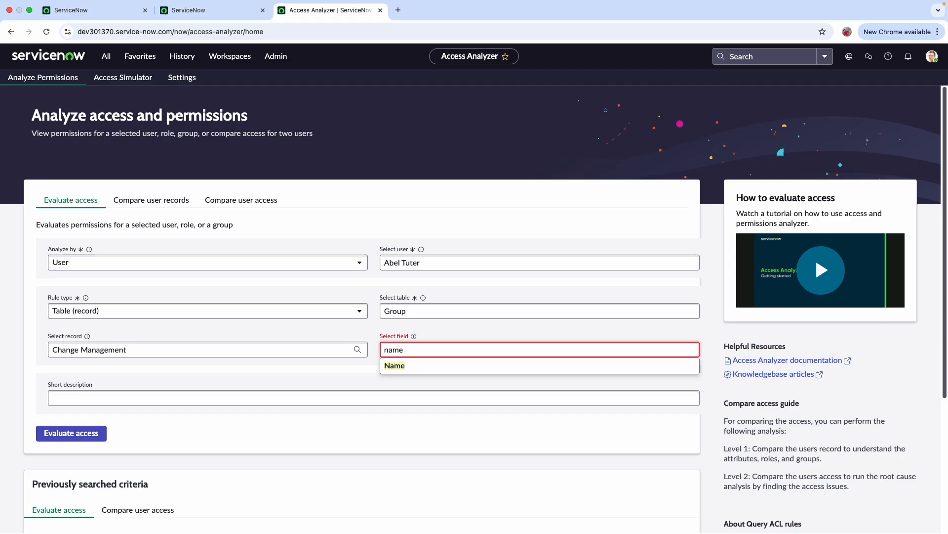
left_click(450, 368)
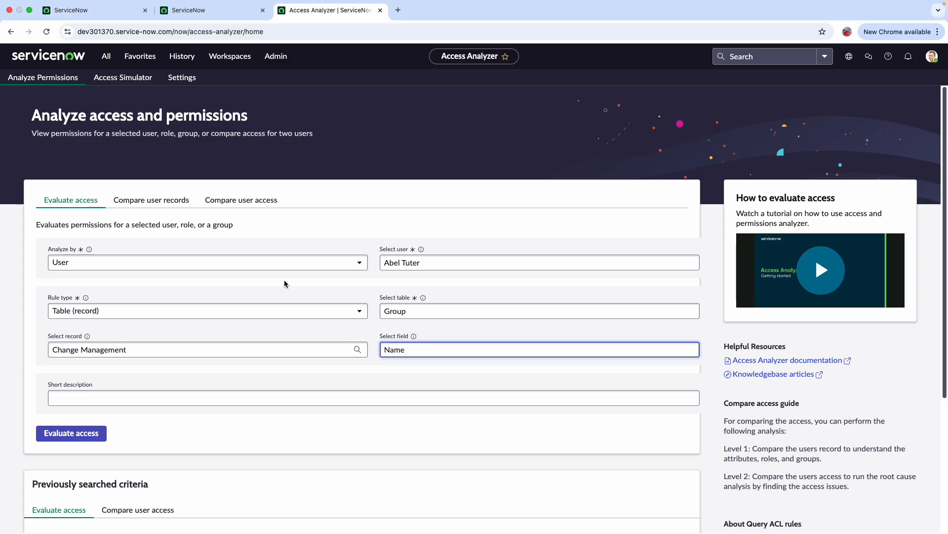
left_click(70, 433)
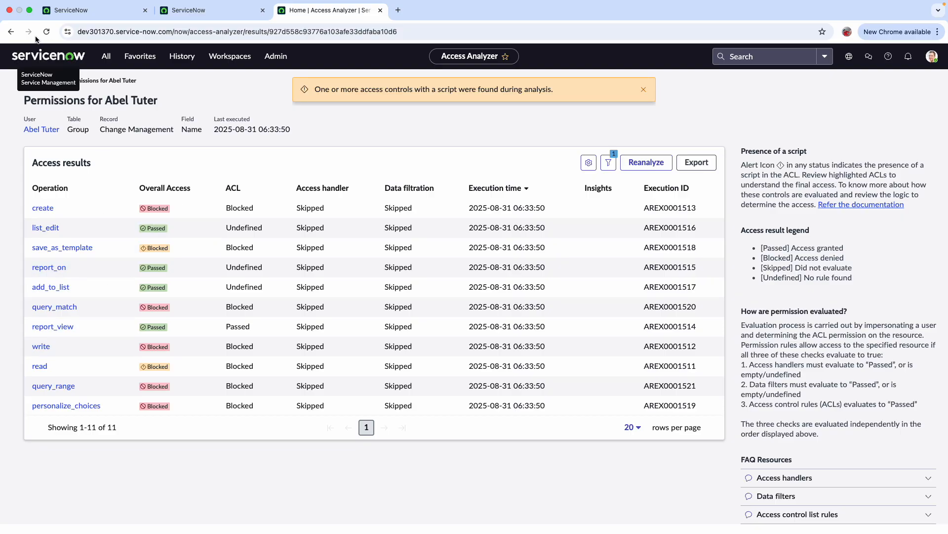
Step: Evaluate the same user's access to the Group table without a record or field, and return to the evaluation form
left_click(39, 84)
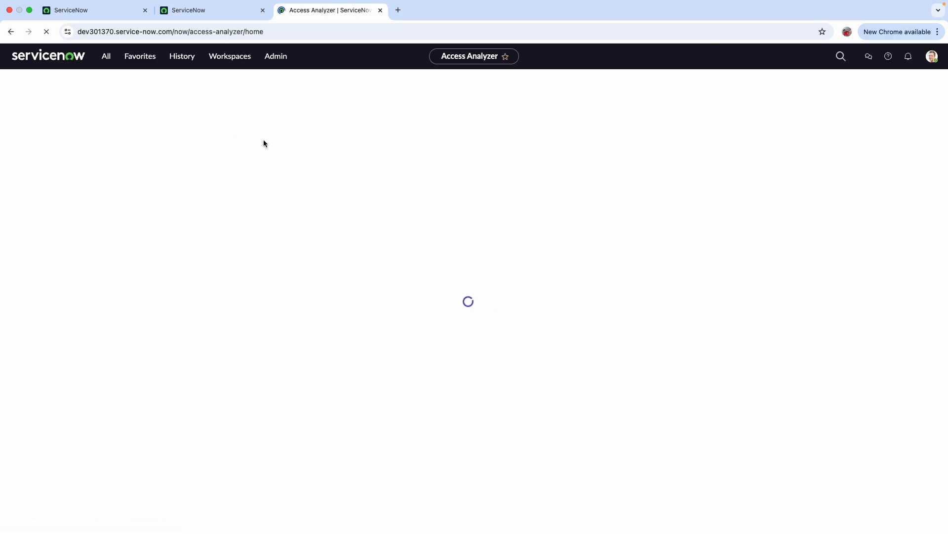
left_click(438, 266)
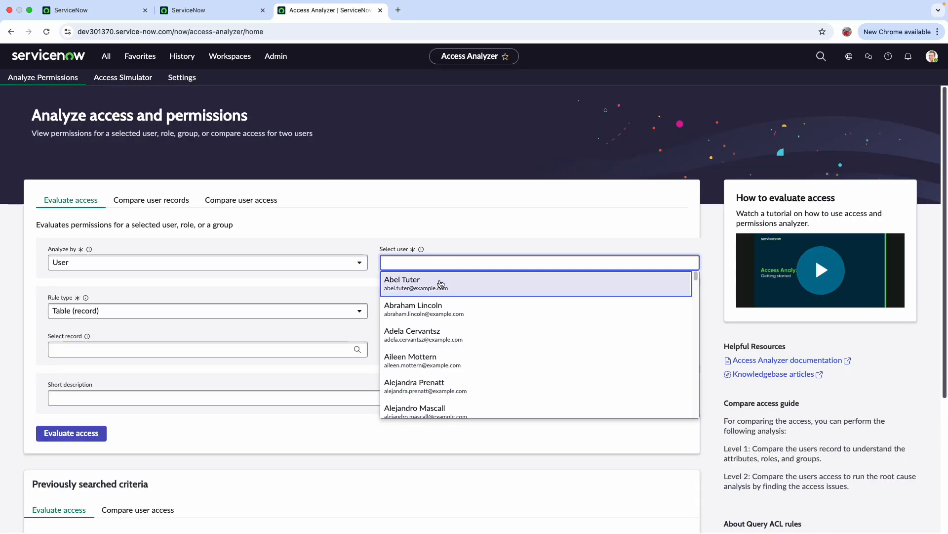
left_click(441, 283)
left_click(439, 308)
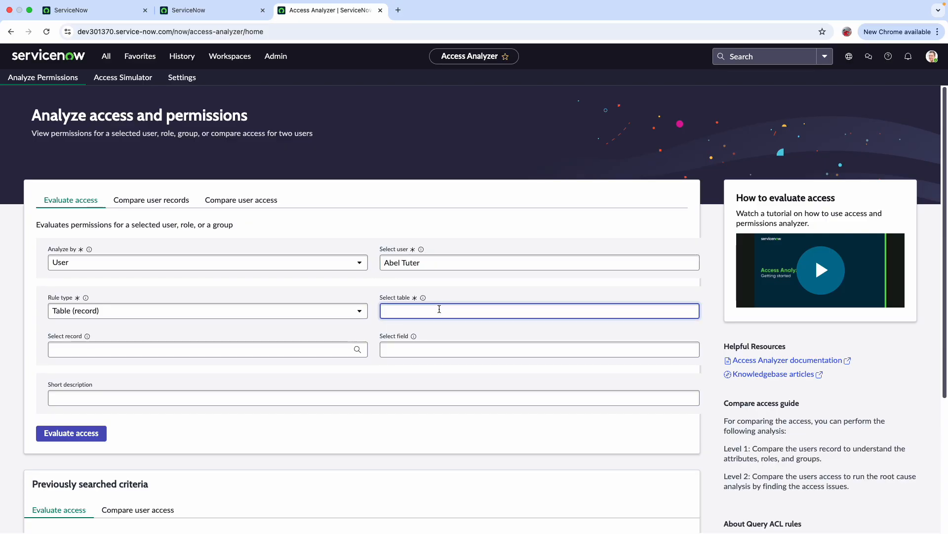
type("group")
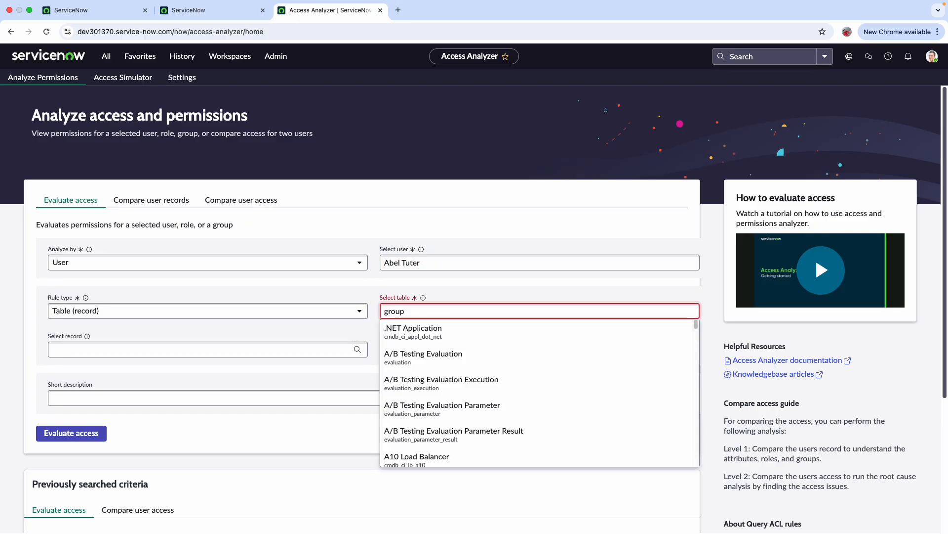
left_click(435, 341)
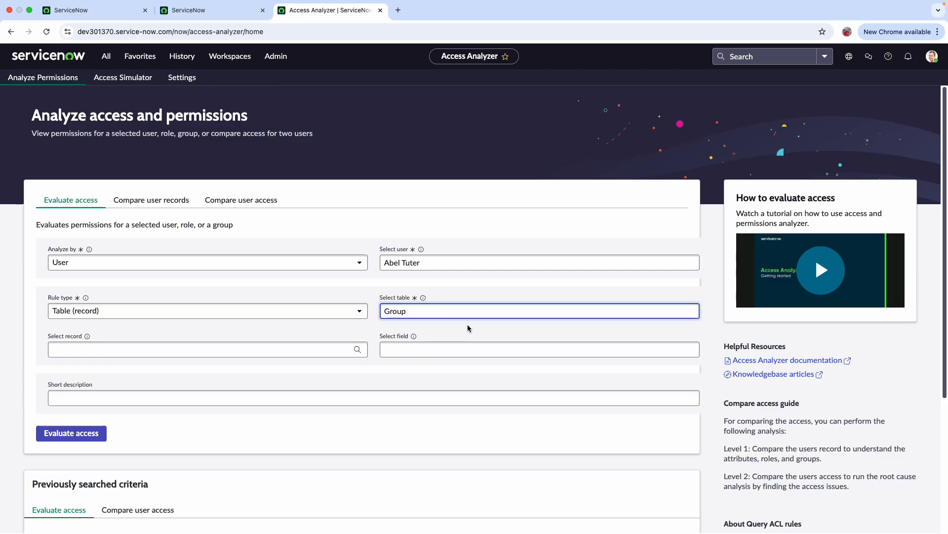
left_click(100, 433)
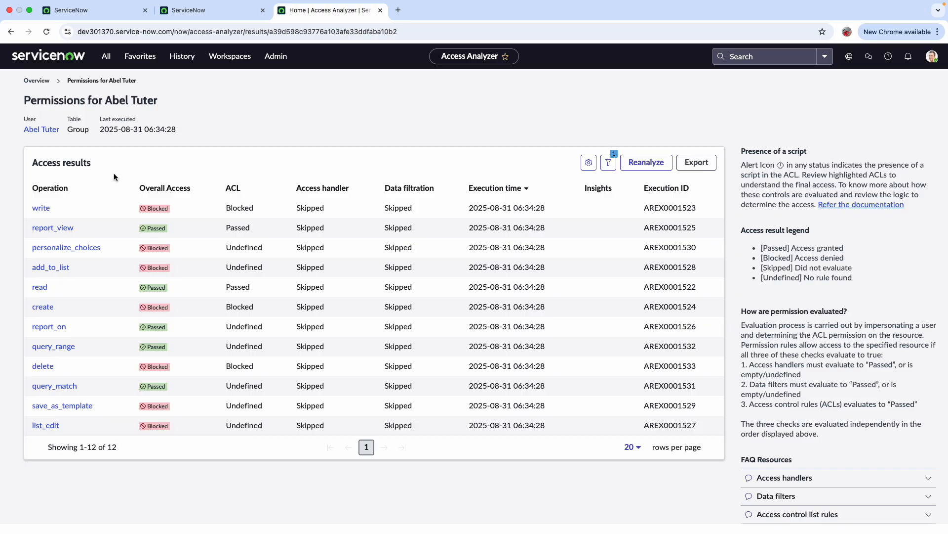
left_click(38, 81)
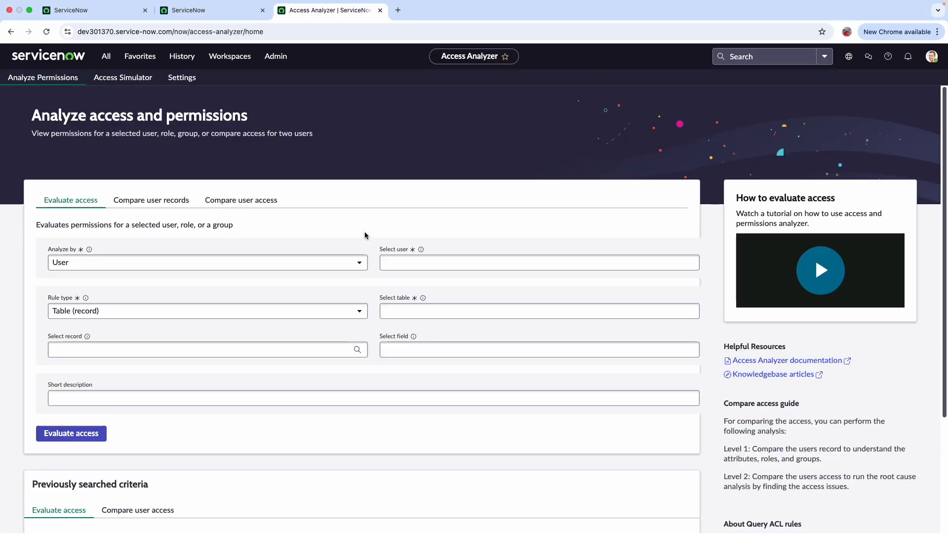
Step: Select the same user and the Group (sys_user_group) table for a new access evaluation
left_click(420, 264)
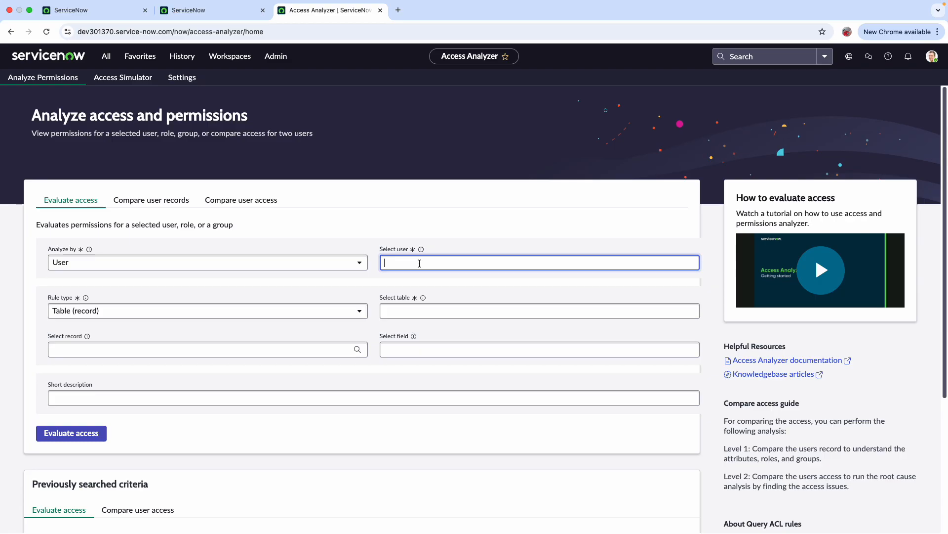
type("a")
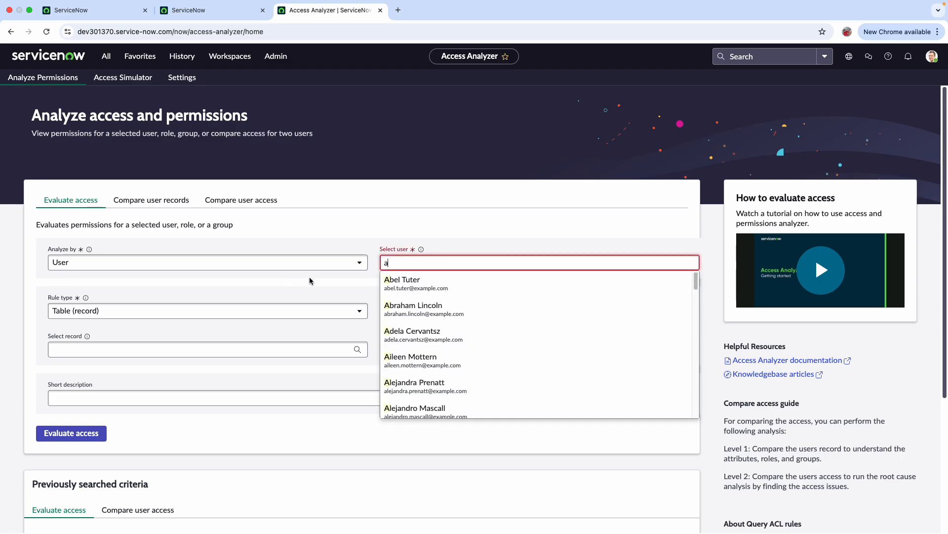
left_click(415, 286)
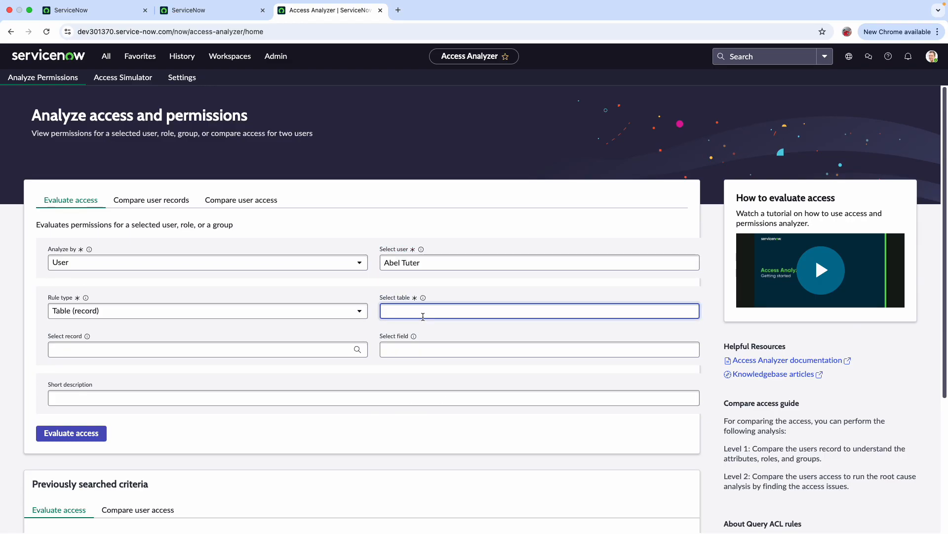
type("inc")
key("BackSpace")
key("BackSpace")
key("BackSpace")
type("group")
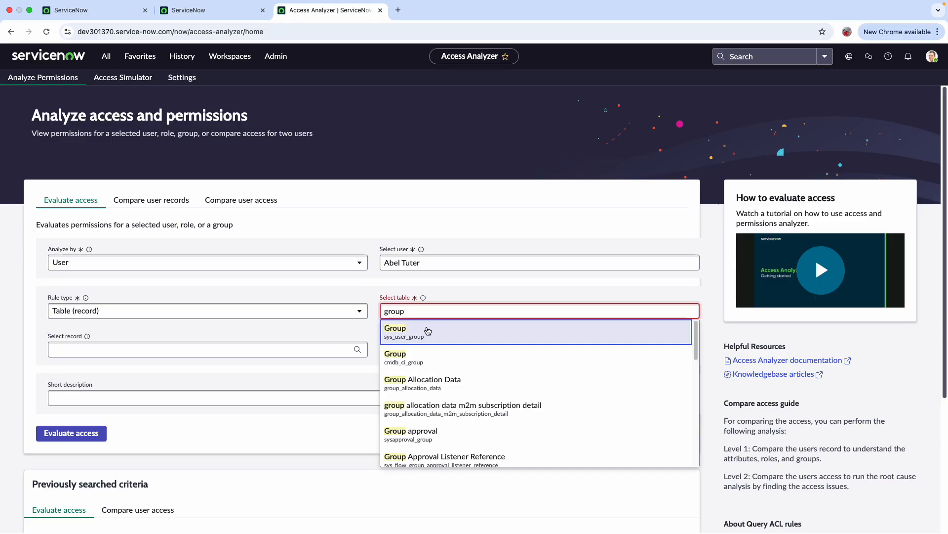
left_click(427, 329)
Step: Limit the evaluation to the Change Management record and its Name field, and evaluate the access
left_click(256, 349)
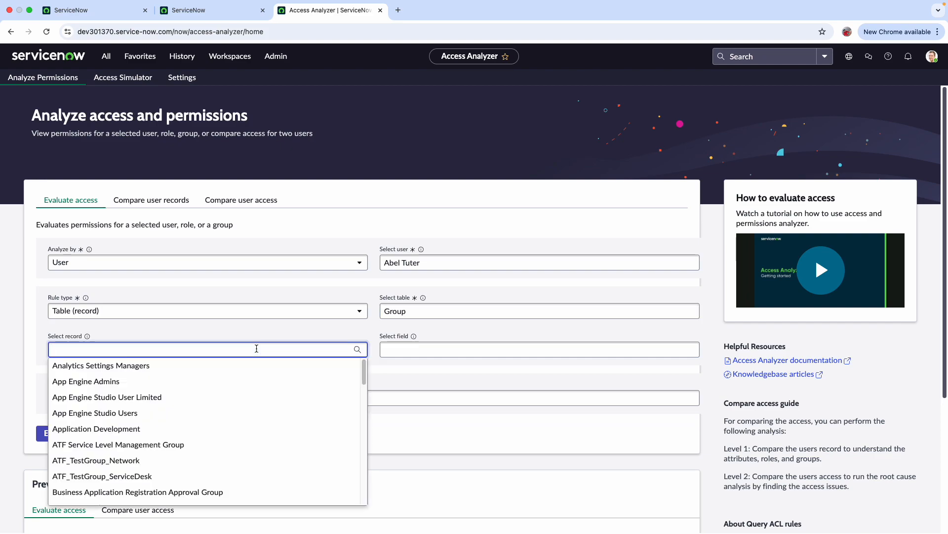
left_click(199, 369)
left_click(469, 350)
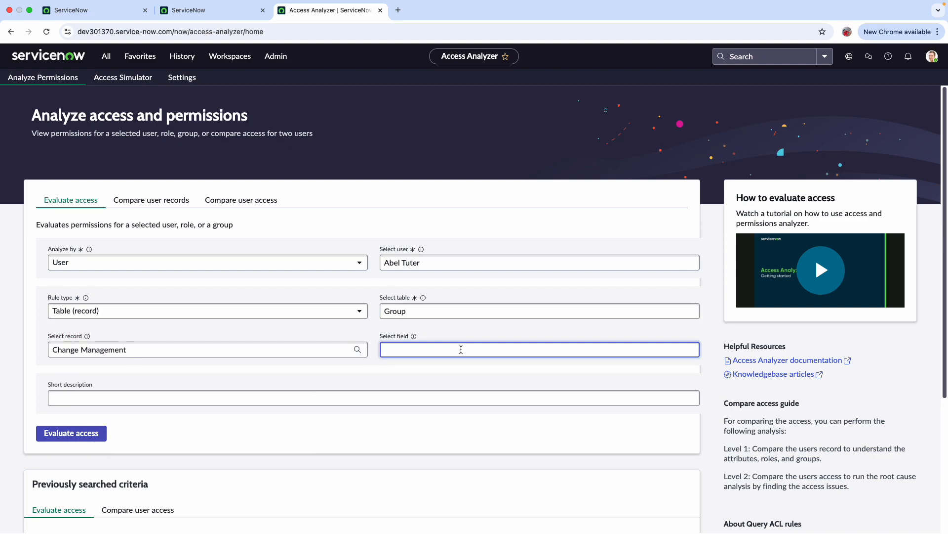
type("name")
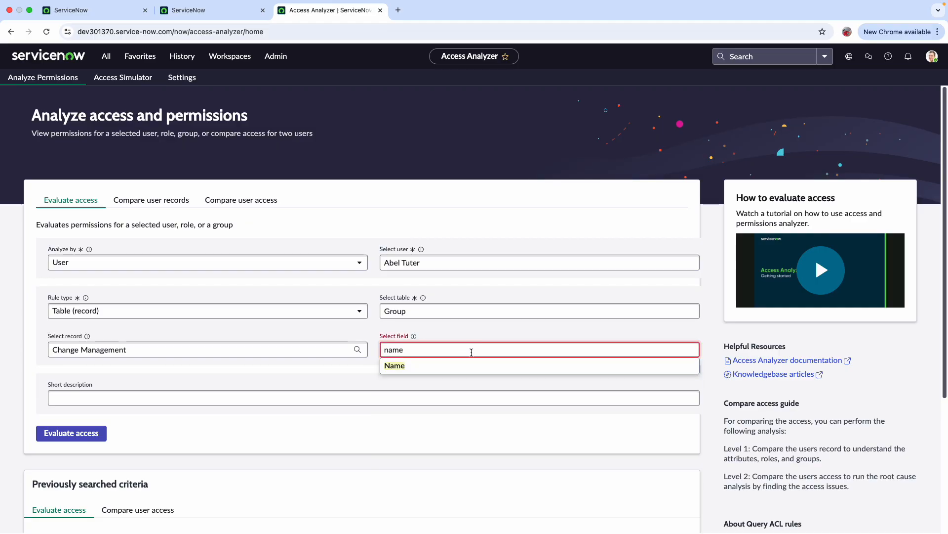
left_click(436, 368)
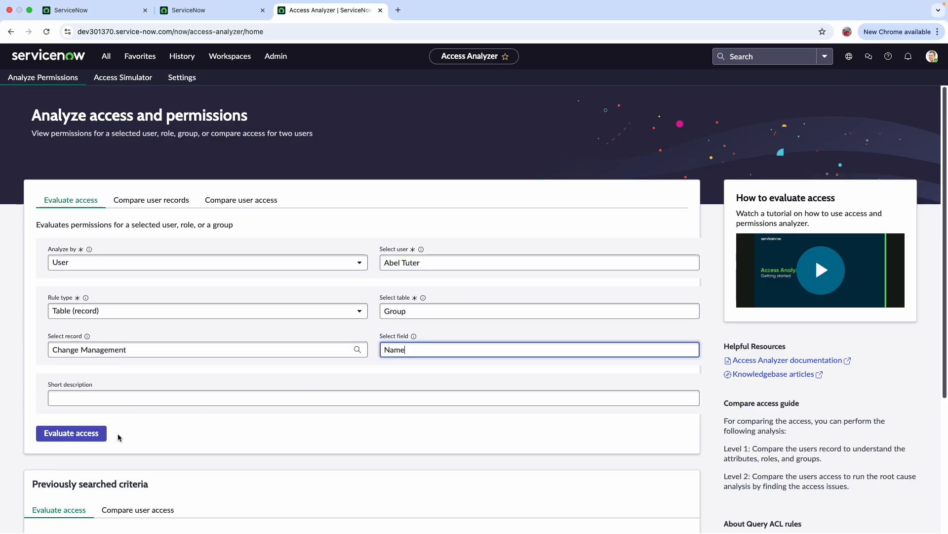
left_click(99, 435)
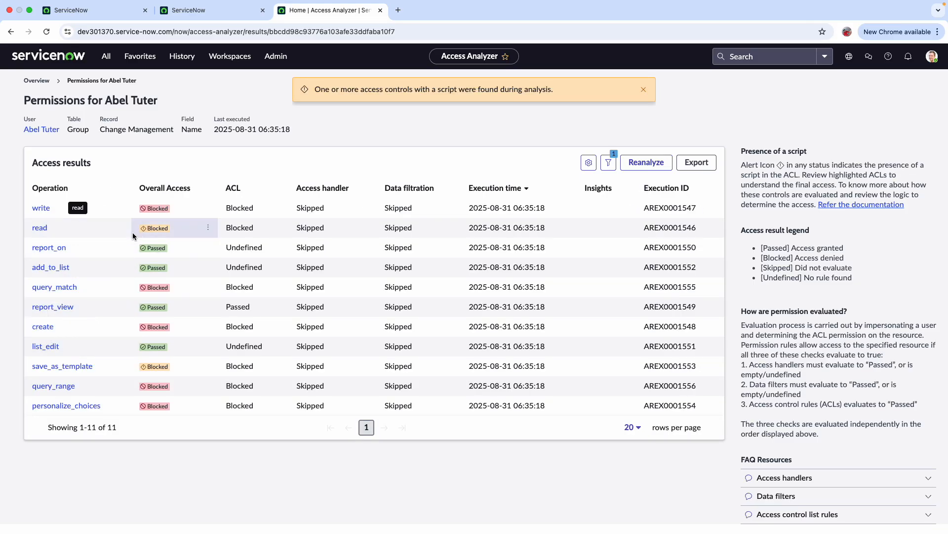
Step: Examine the read operation's debug logs and the role required by the field-level sys_user_group.* access control, and return to the logs
left_click(45, 233)
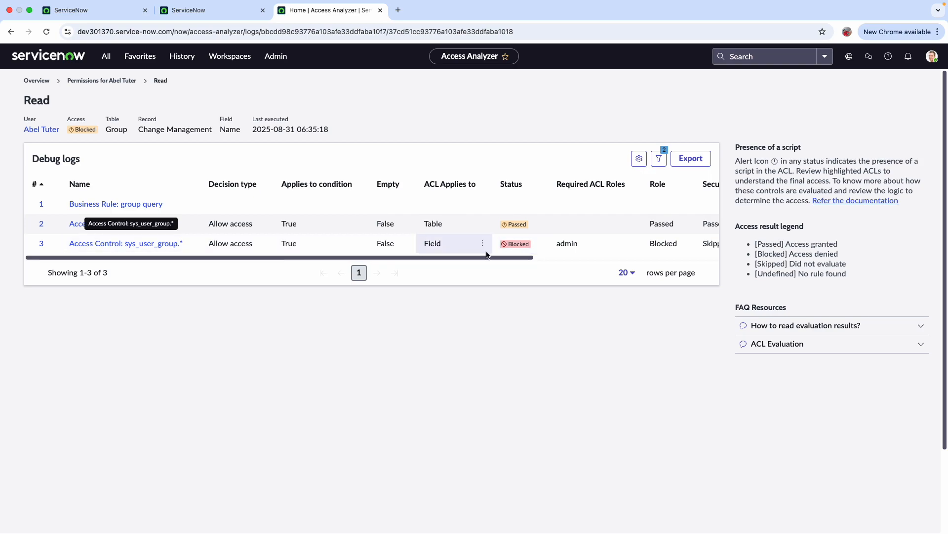
left_click(127, 244)
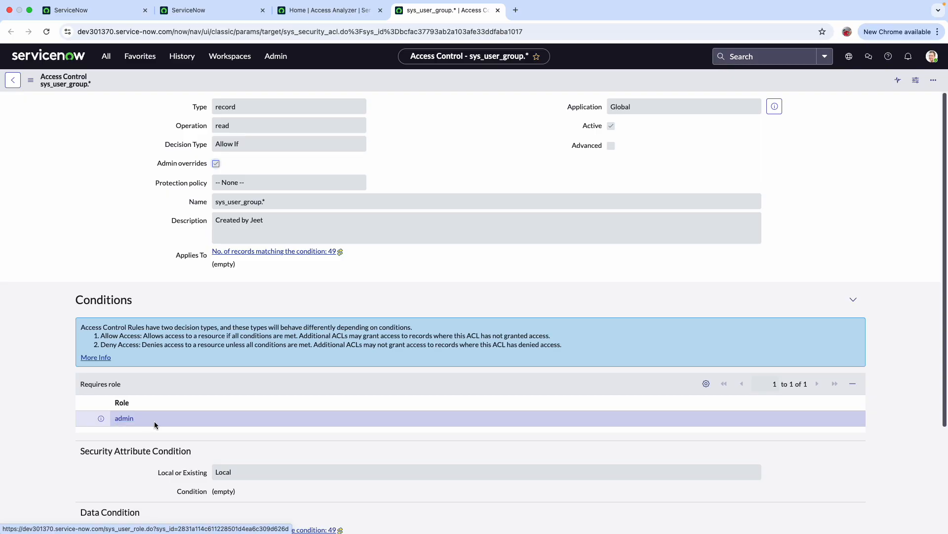
left_click(498, 10)
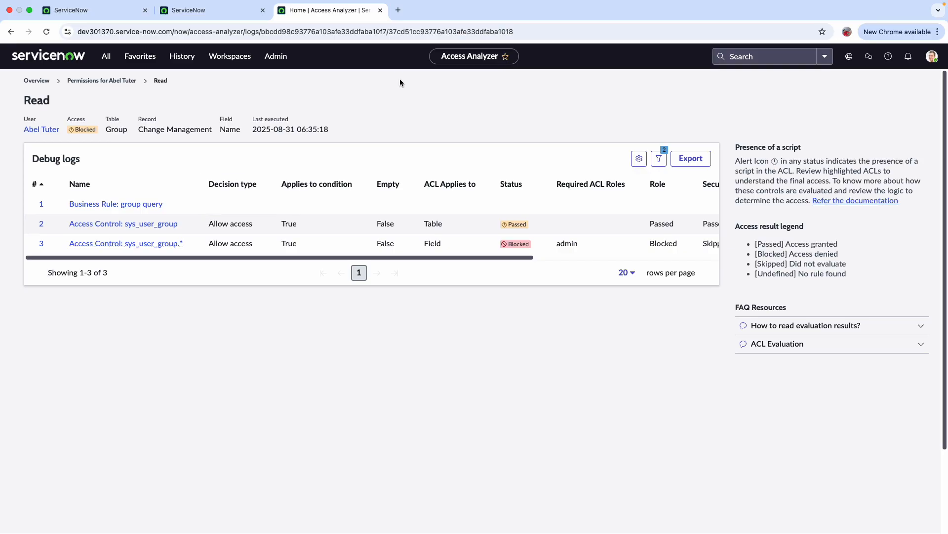
Step: Open Access Analyzer's Analyze Permissions page in a separate browser tab and show the user records comparison form
left_click(221, 10)
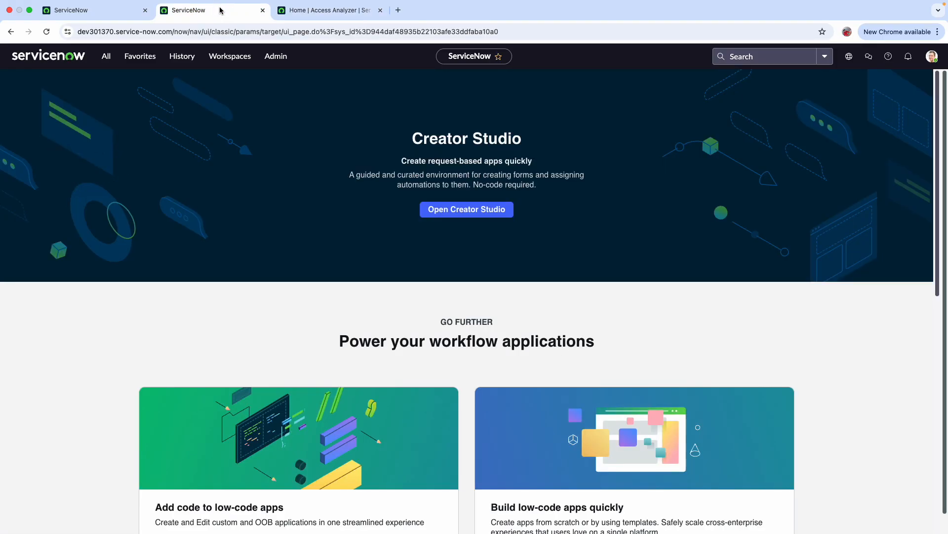
left_click(107, 56)
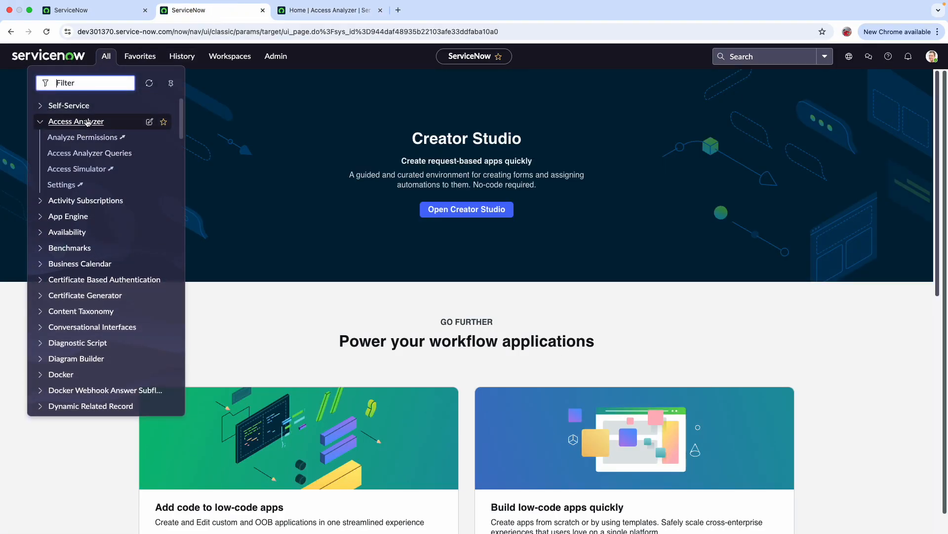
left_click(101, 138)
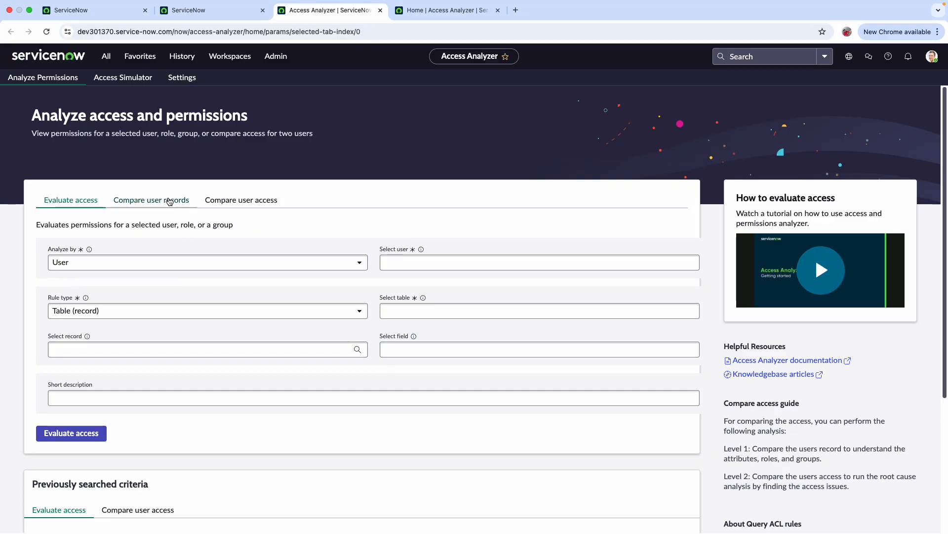
left_click(157, 207)
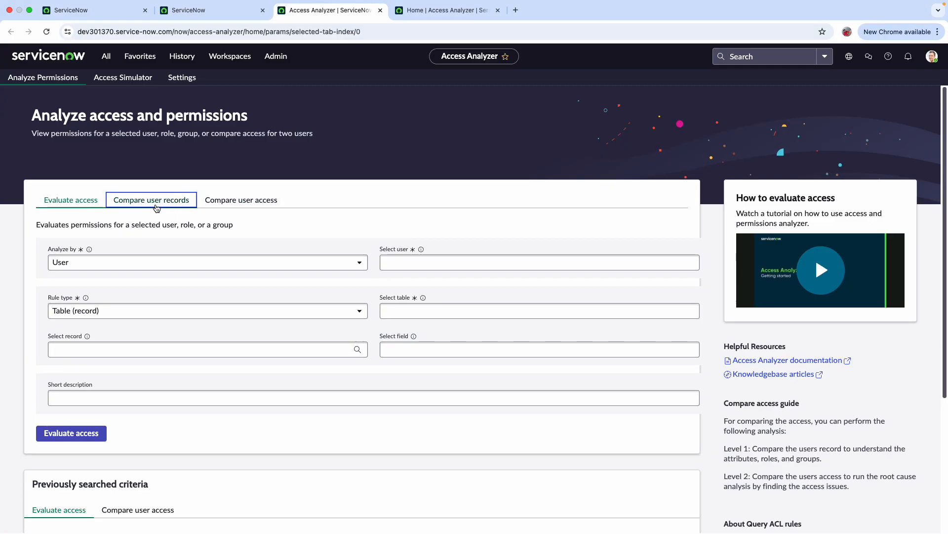
left_click(232, 205)
left_click(150, 203)
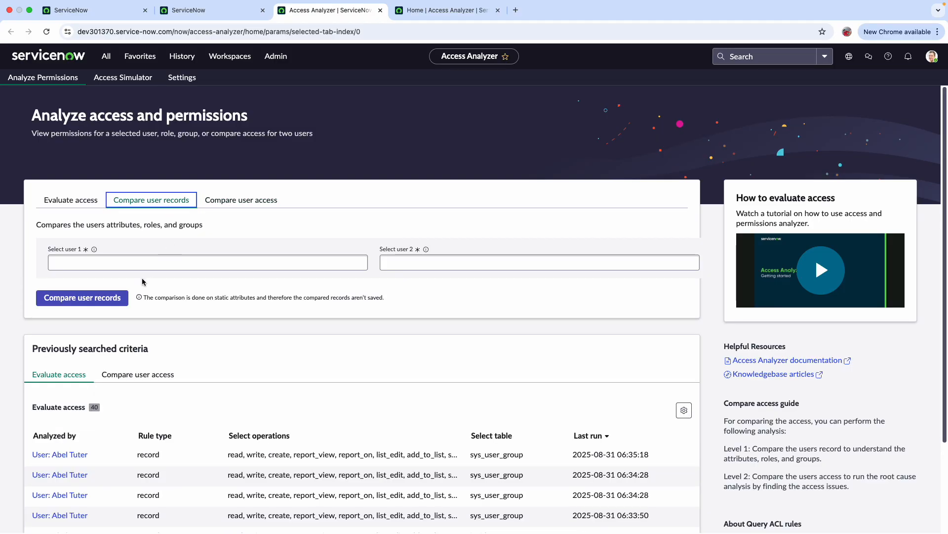
Step: Compare the user records of System Administrator as user 1 and the previously evaluated user as user 2
left_click(149, 262)
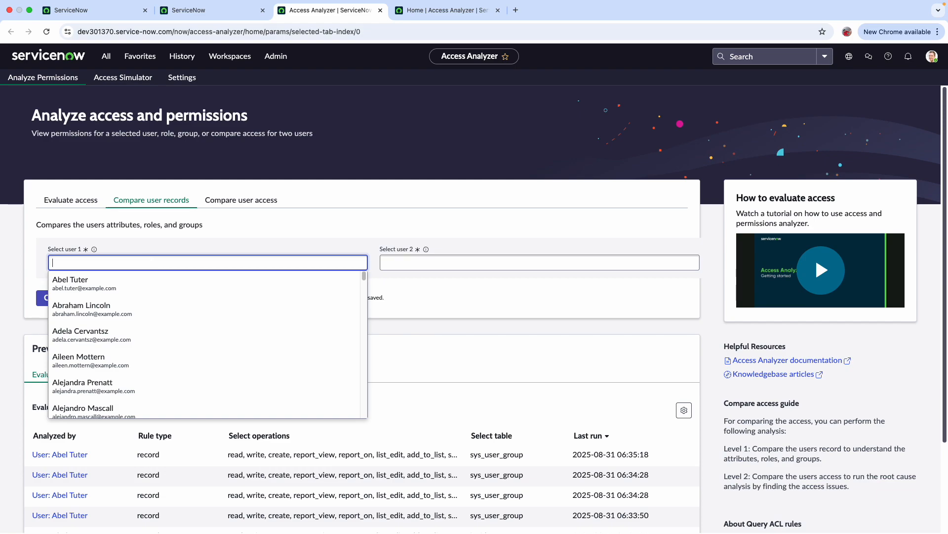
key("BackSpace")
type("sy")
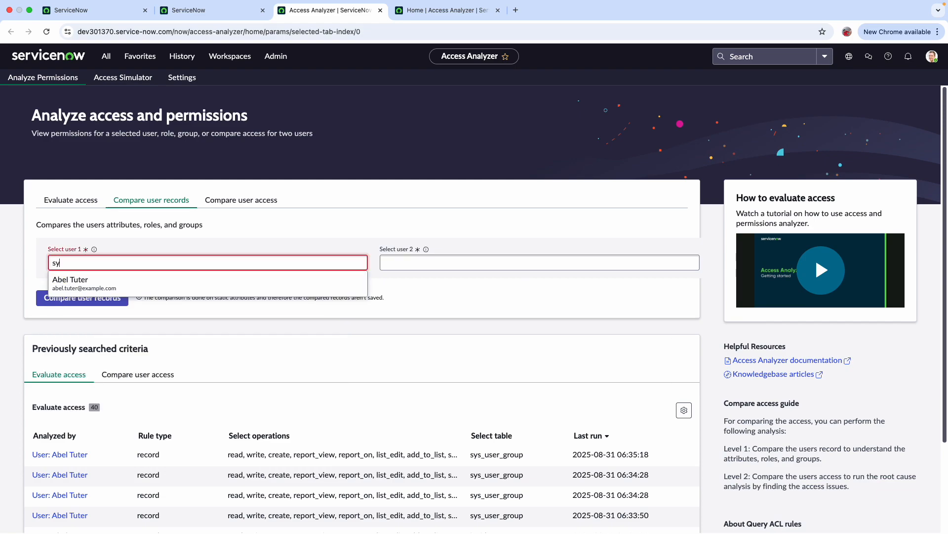
left_click(97, 308)
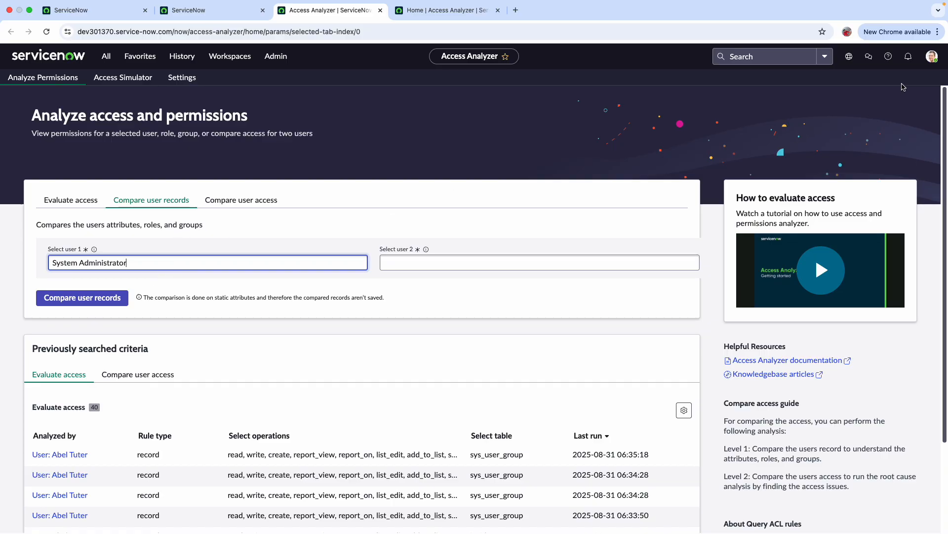
left_click(438, 265)
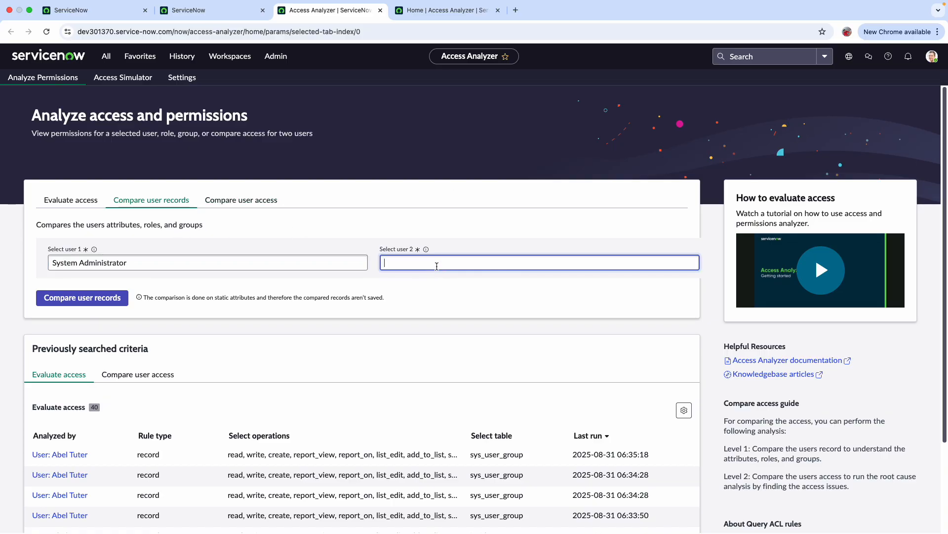
type("ab")
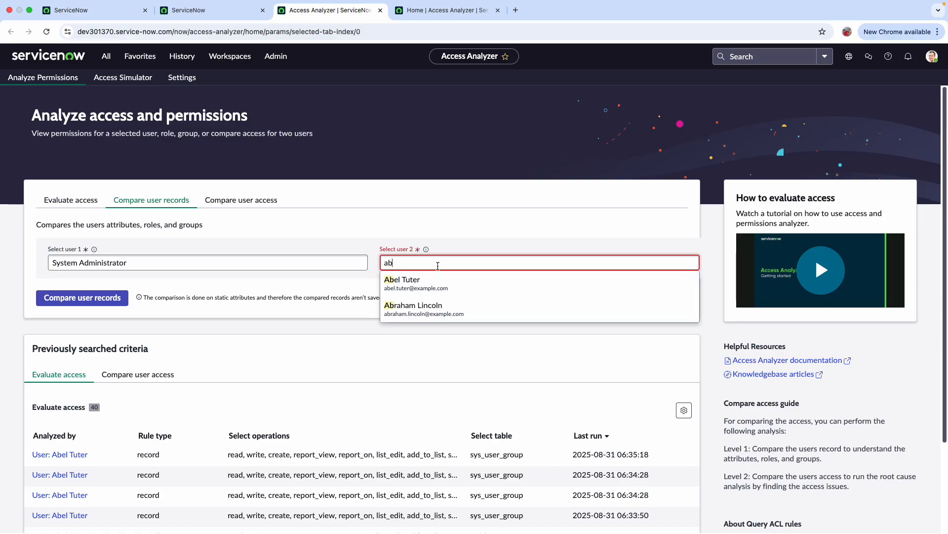
left_click(438, 282)
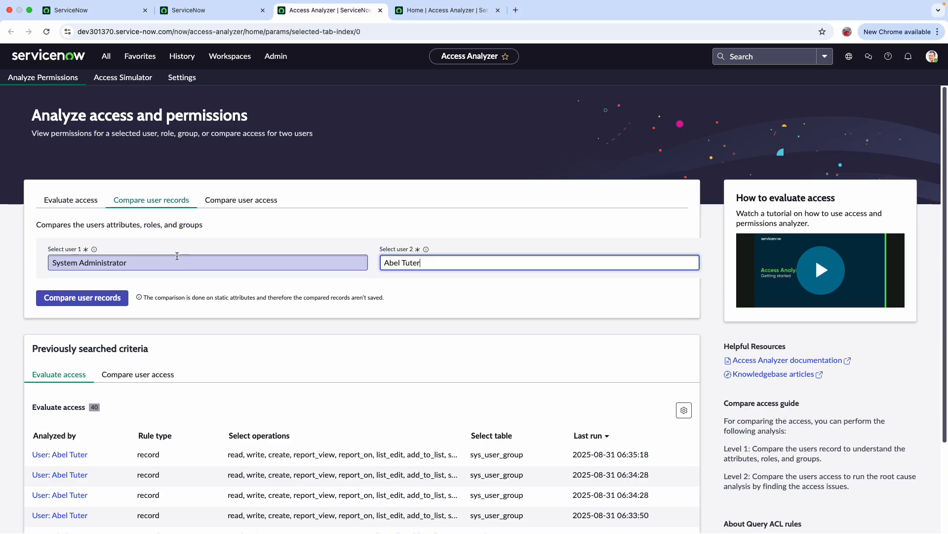
left_click(98, 299)
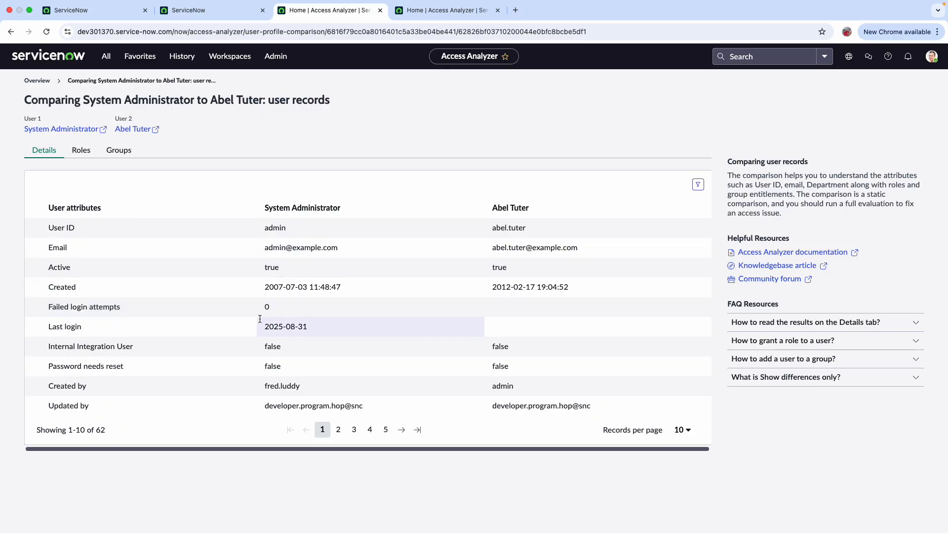
Step: Examine the role and group differences between the two users, toggling the differences-only filter for the roles
left_click(81, 150)
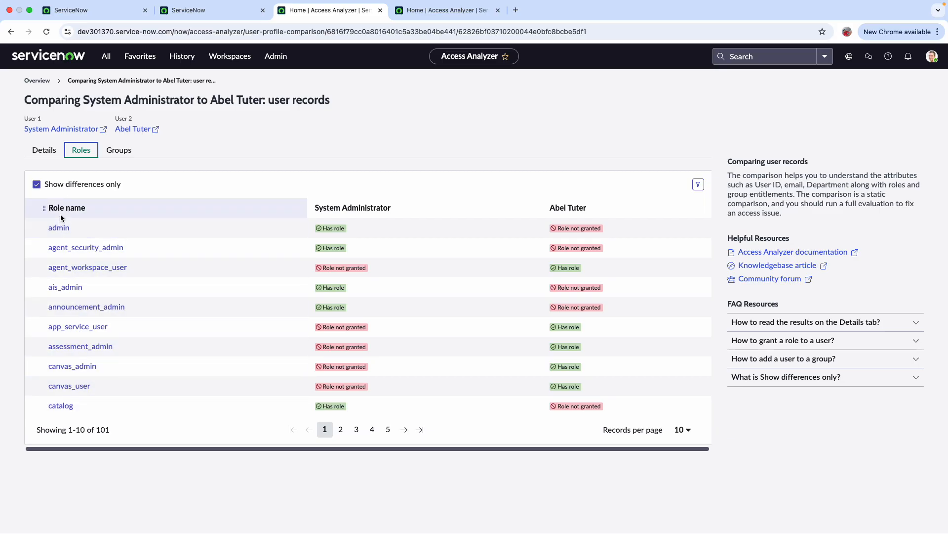
left_click(37, 186)
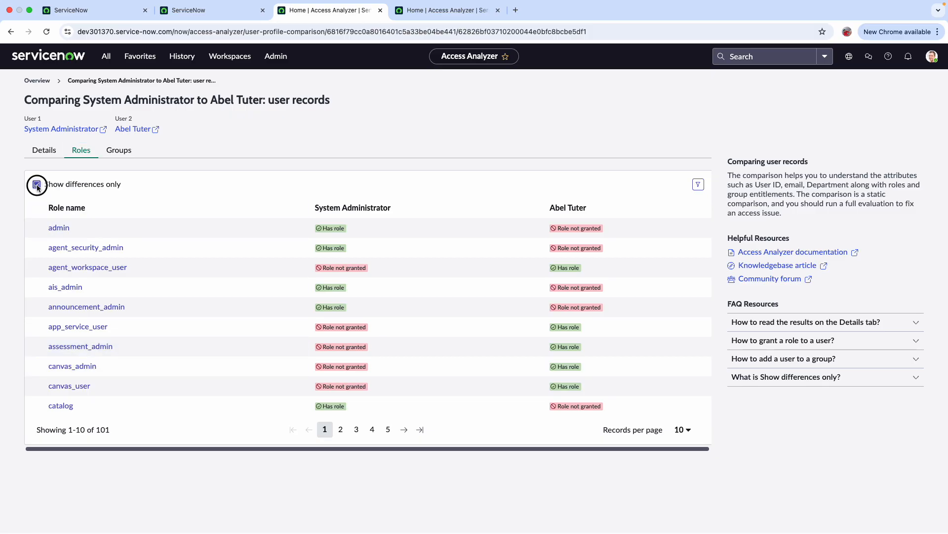
left_click(36, 185)
left_click(36, 187)
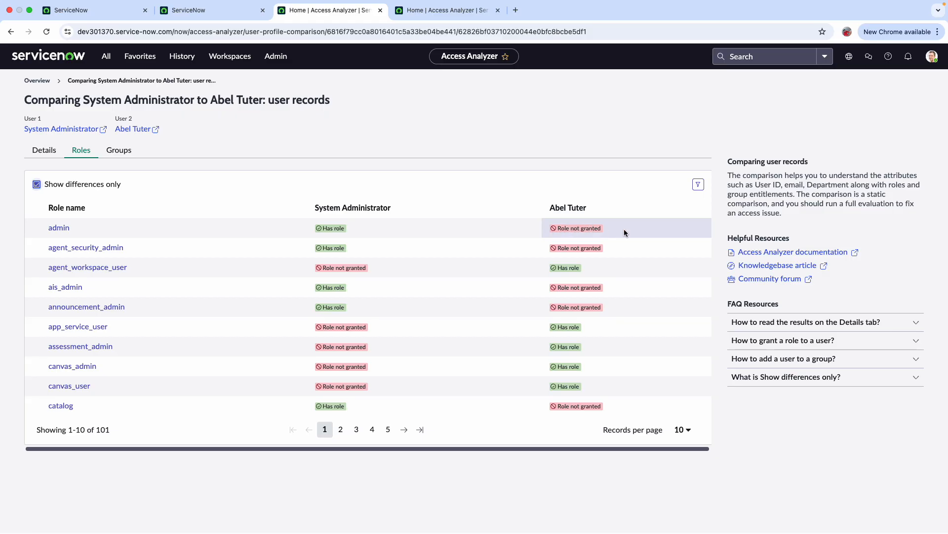
left_click(119, 150)
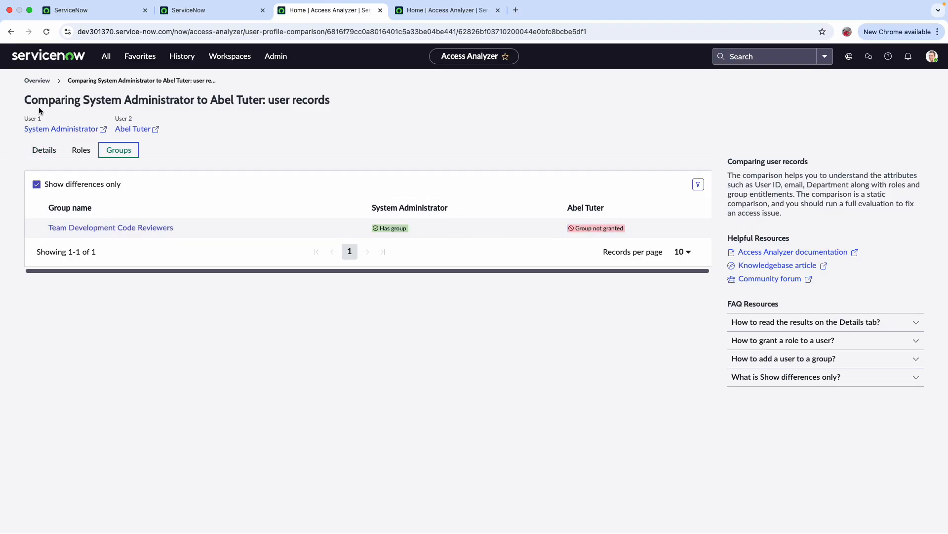
left_click_drag(25, 100, 329, 105)
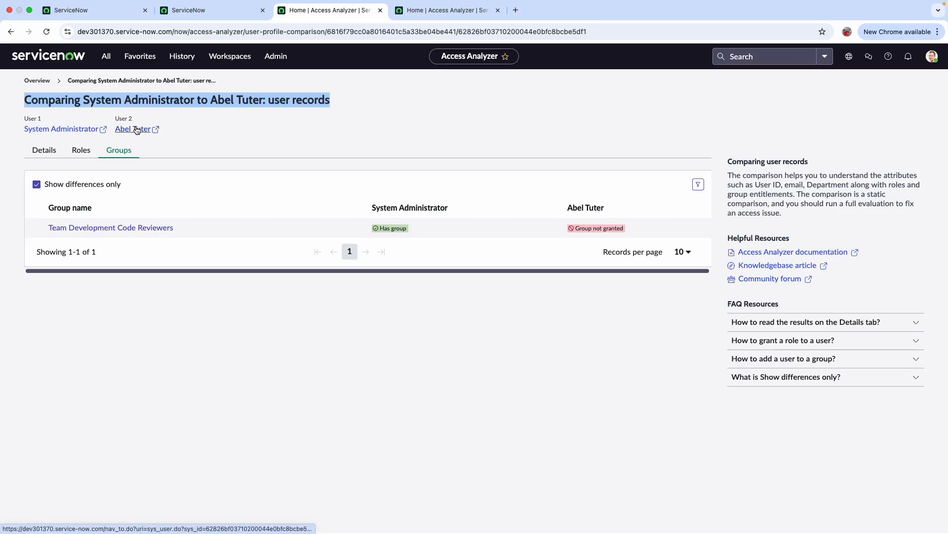
Step: Return to the Access Analyzer overview and set up a user access comparison with System Administrator as user 1 and the previously evaluated user as user 2
left_click(38, 80)
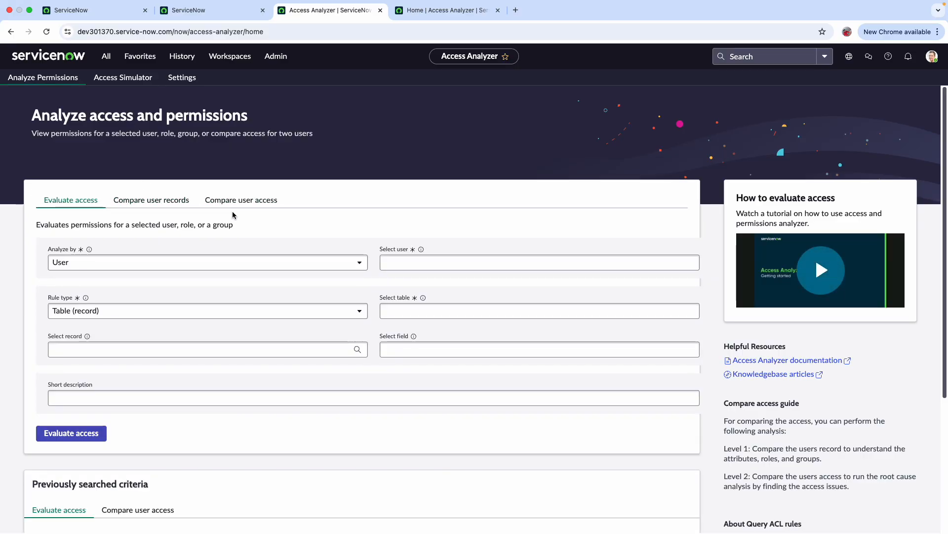
left_click(232, 201)
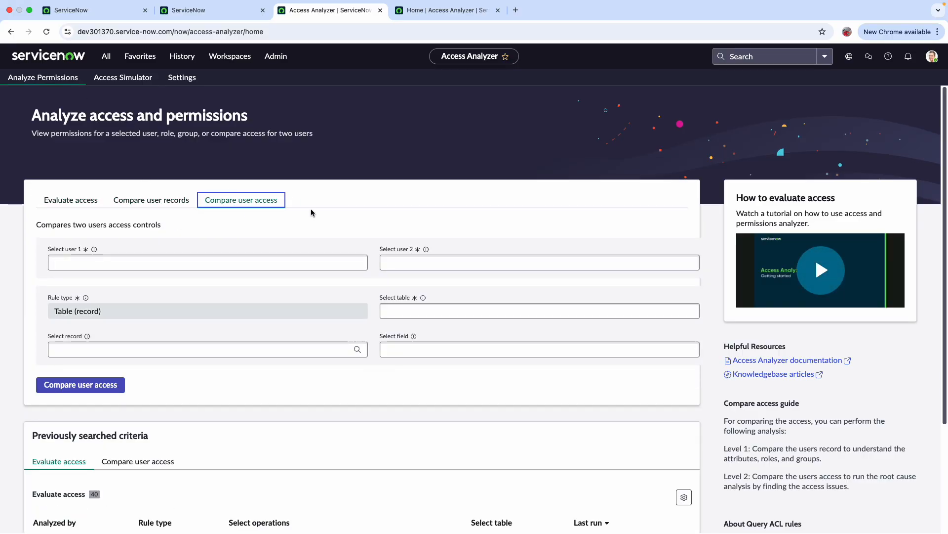
left_click(272, 264)
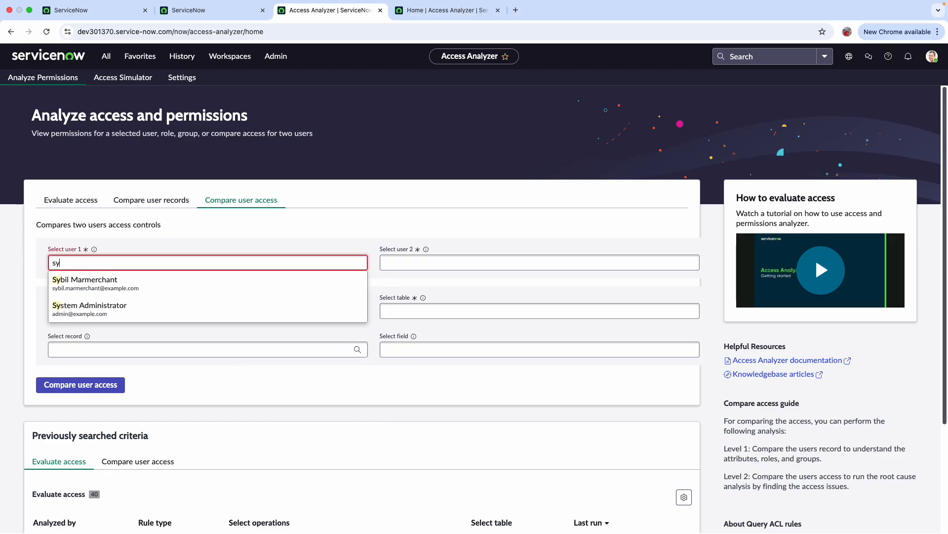
left_click(225, 311)
left_click(447, 264)
type("A")
key("Down")
key("Return")
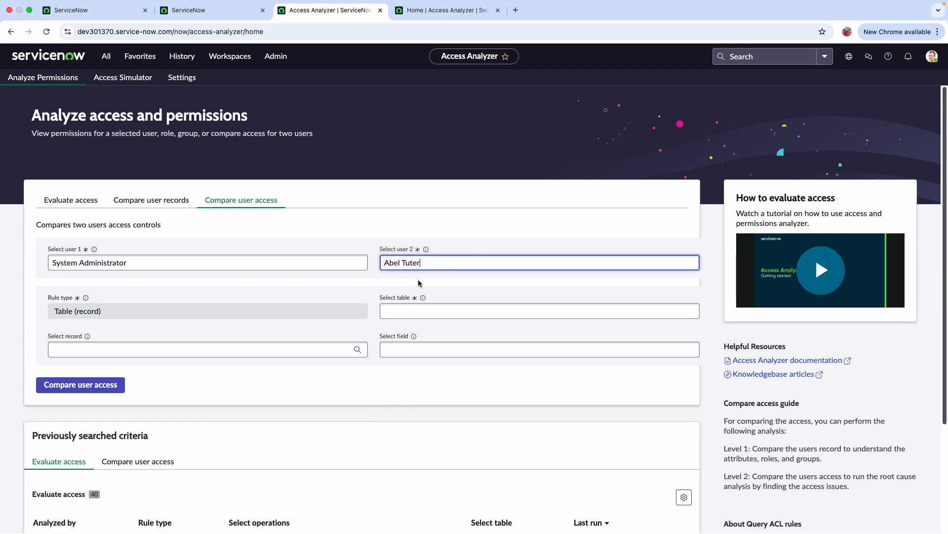
Step: Set the comparison to the Group (sys_user_group) table, Change Management record and Name field, and run the user access comparison
left_click(435, 315)
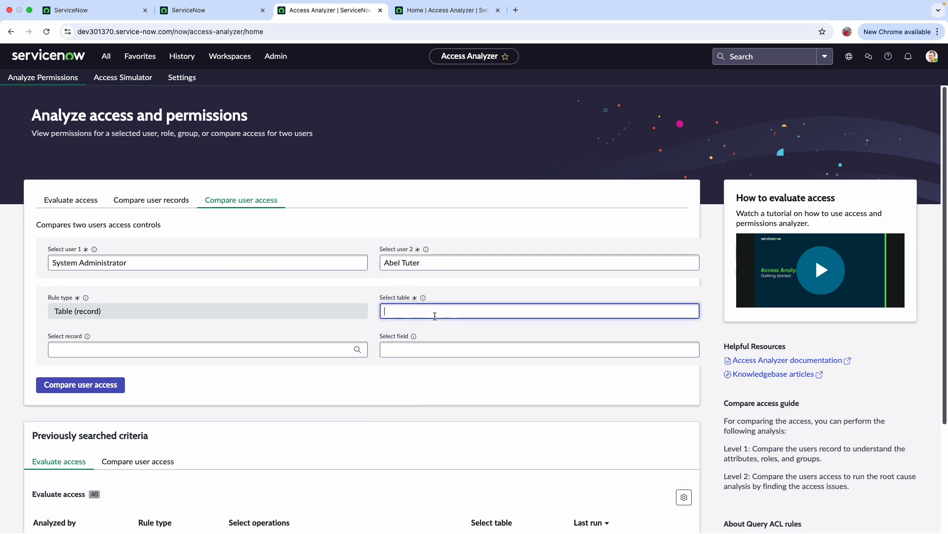
type("Group")
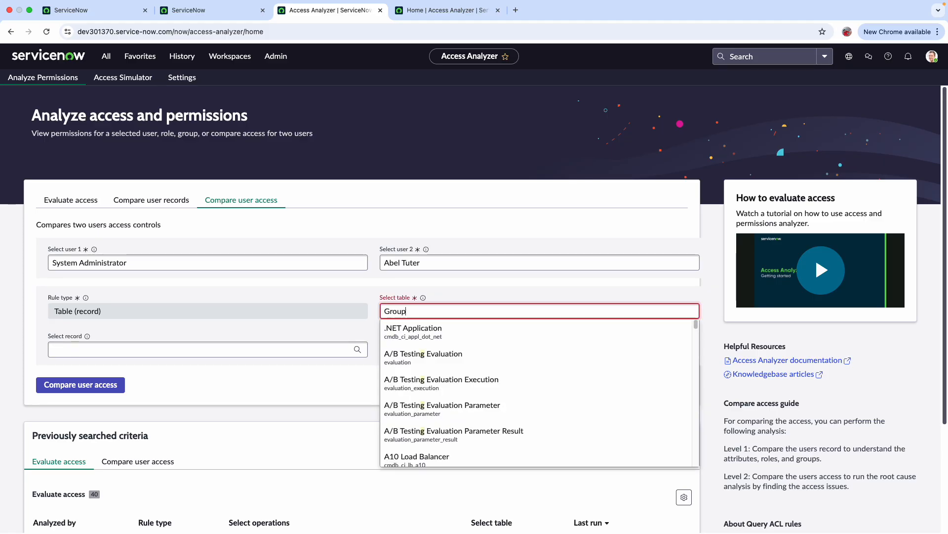
left_click(451, 336)
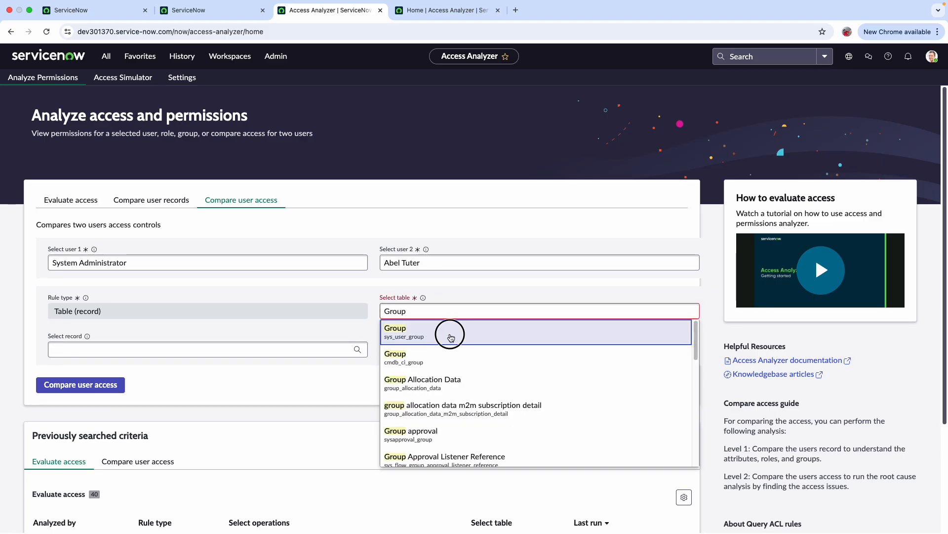
left_click(222, 349)
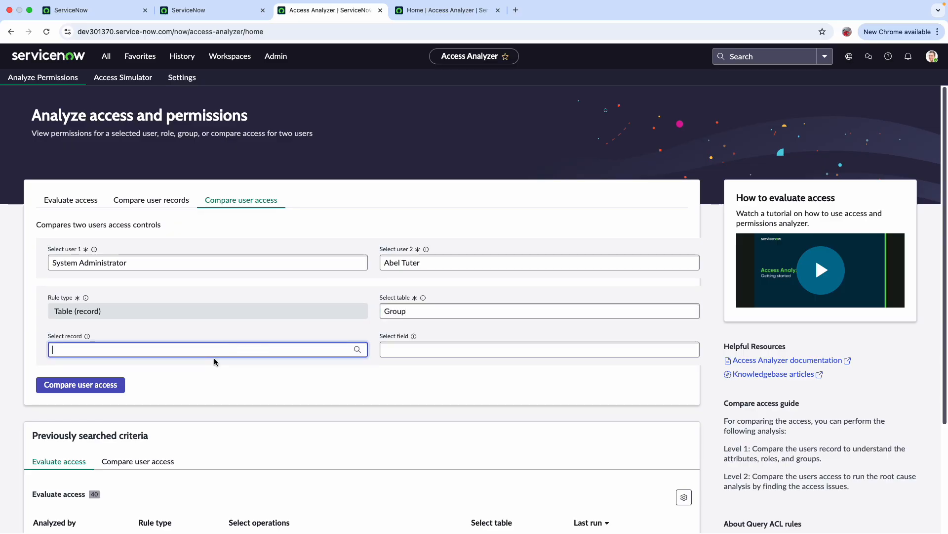
type("change m")
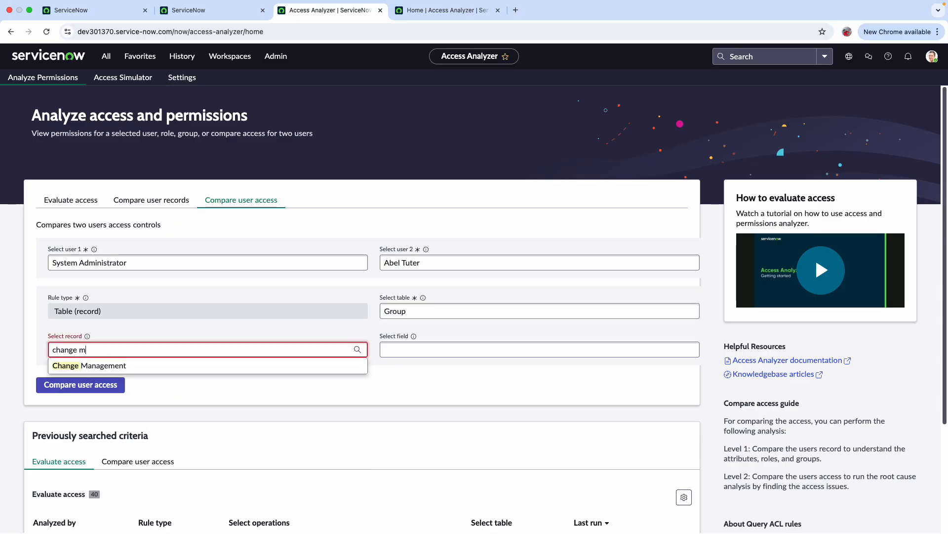
left_click(211, 365)
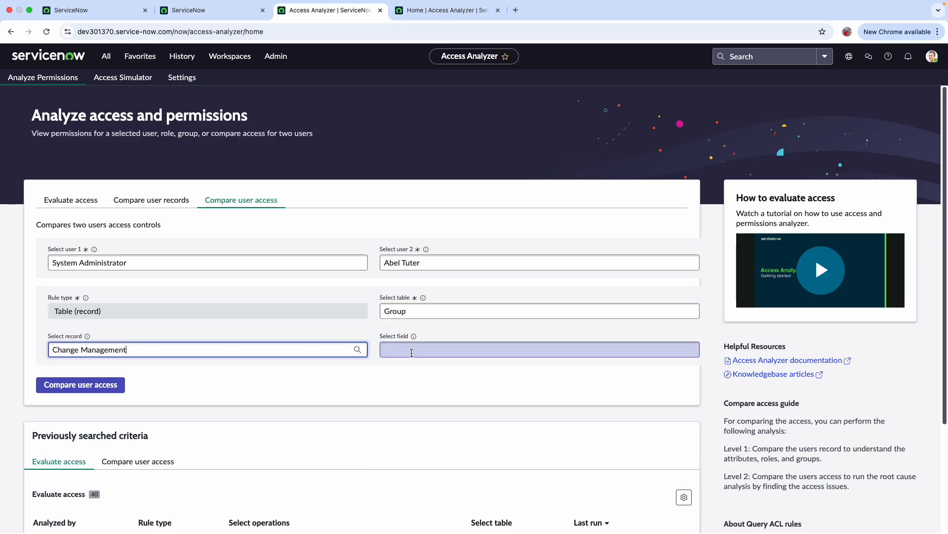
left_click(412, 350)
type("name")
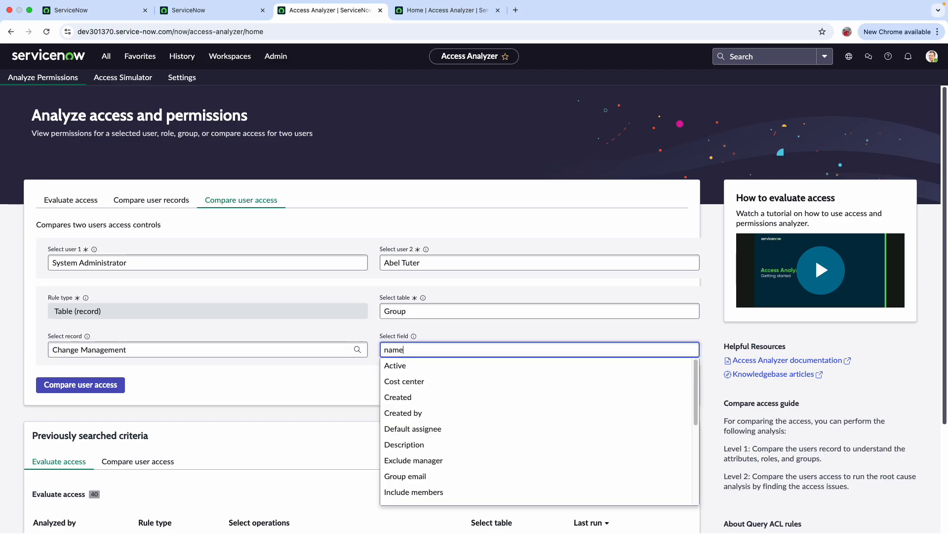
left_click(419, 366)
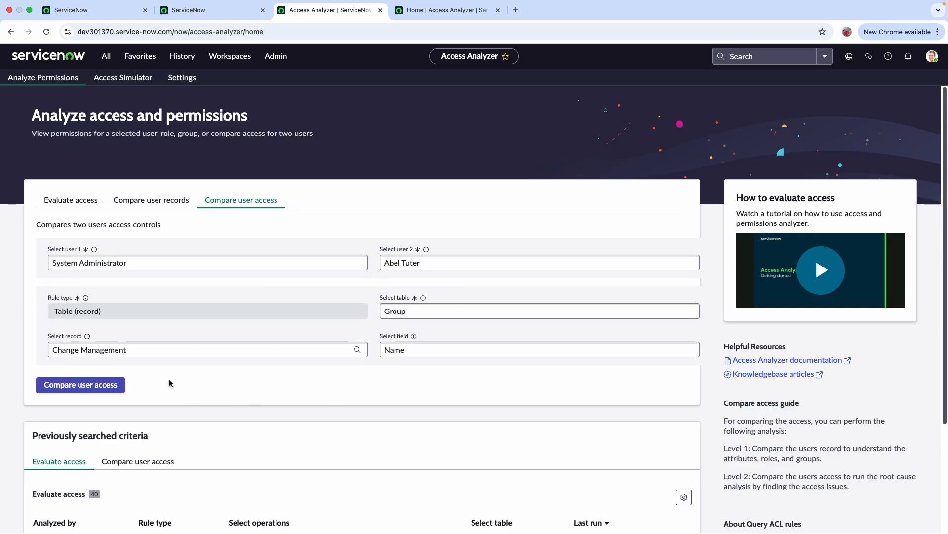
left_click(105, 388)
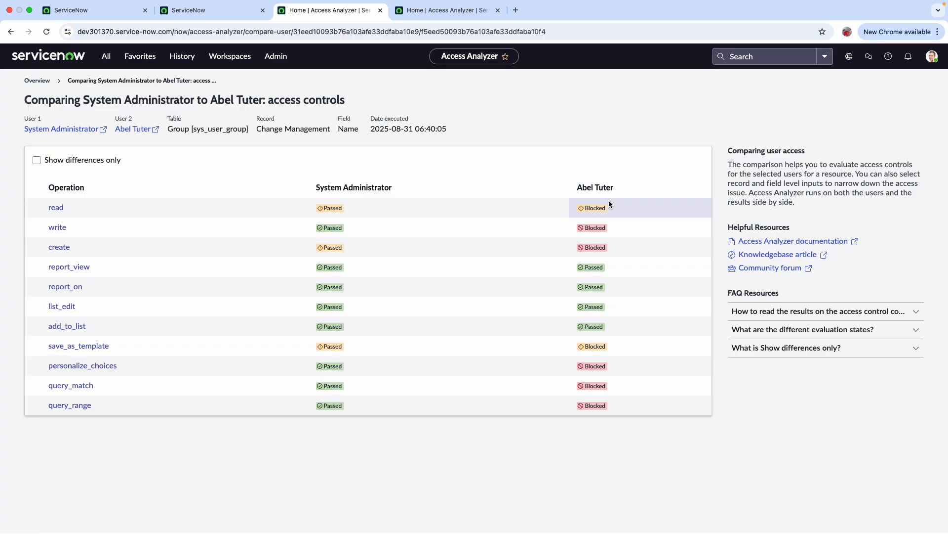
Step: Open Analyze Permissions in a separate browser tab and look over the user access and user records comparison forms
left_click(106, 60)
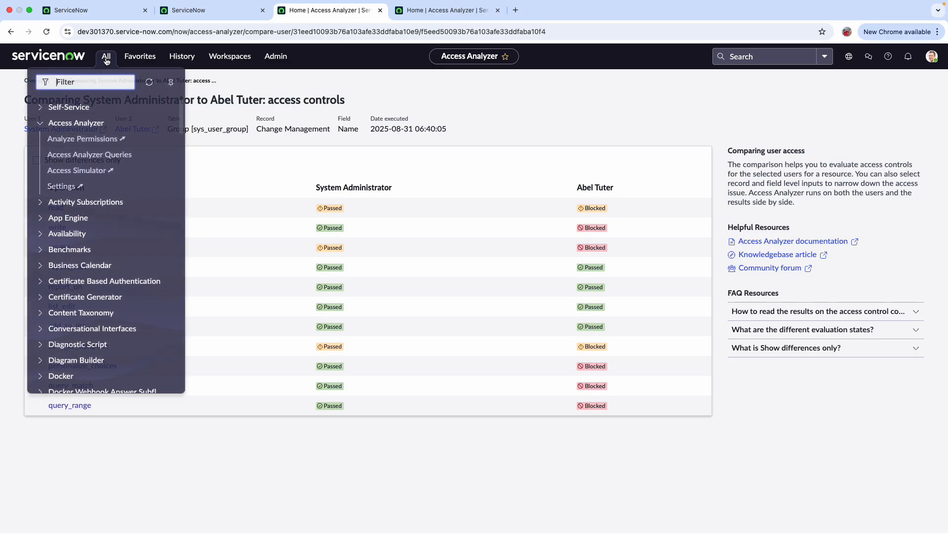
left_click(100, 139)
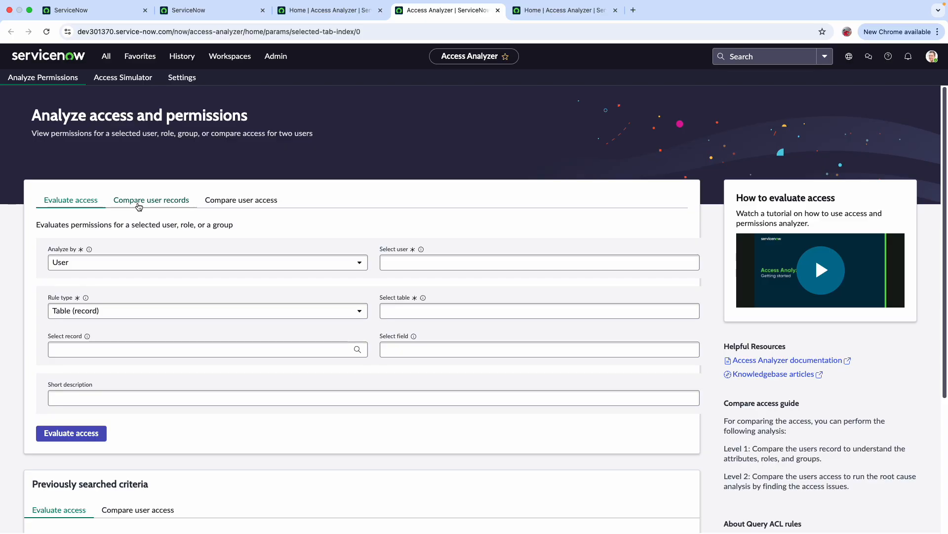
left_click(241, 200)
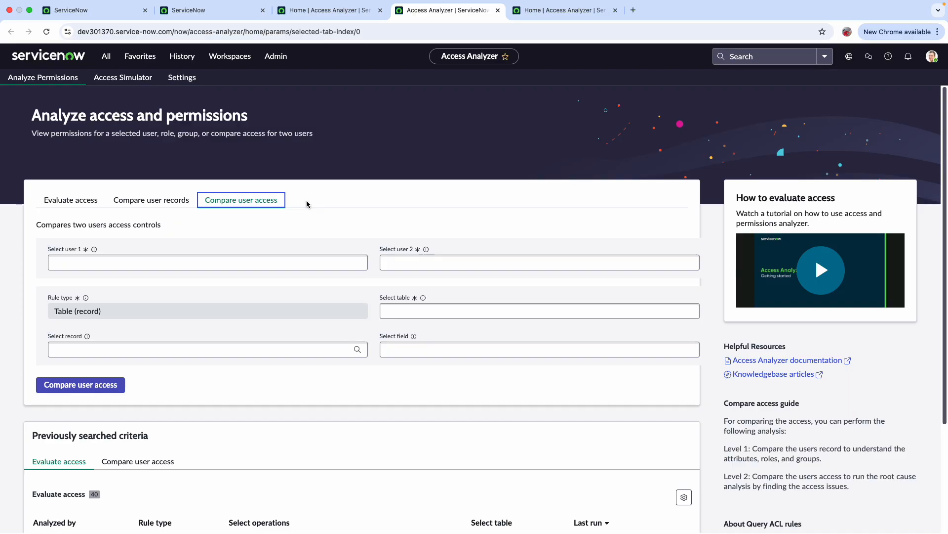
left_click(150, 262)
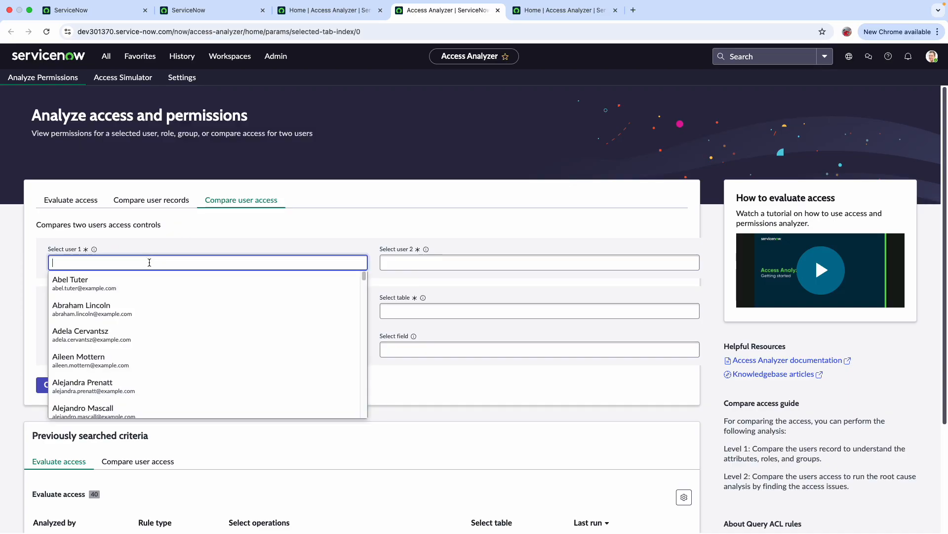
left_click(428, 253)
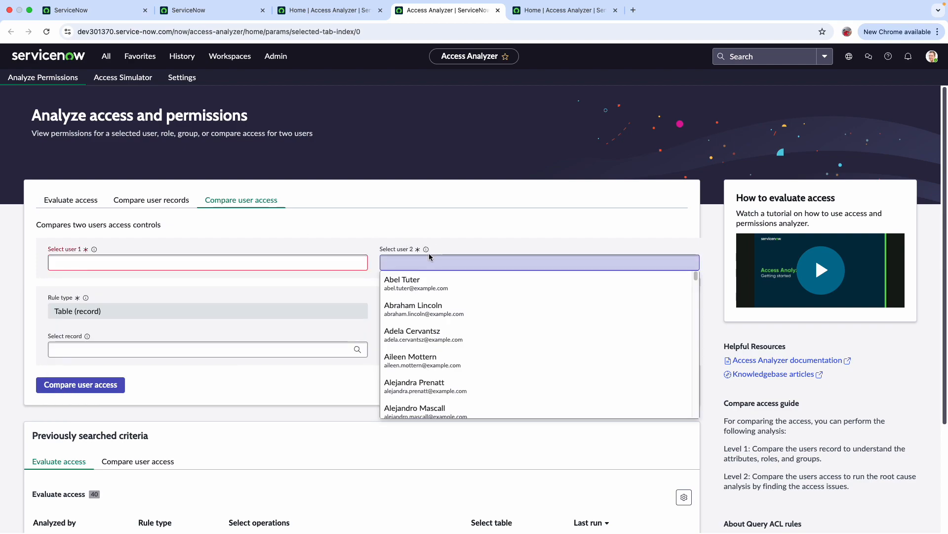
left_click(393, 220)
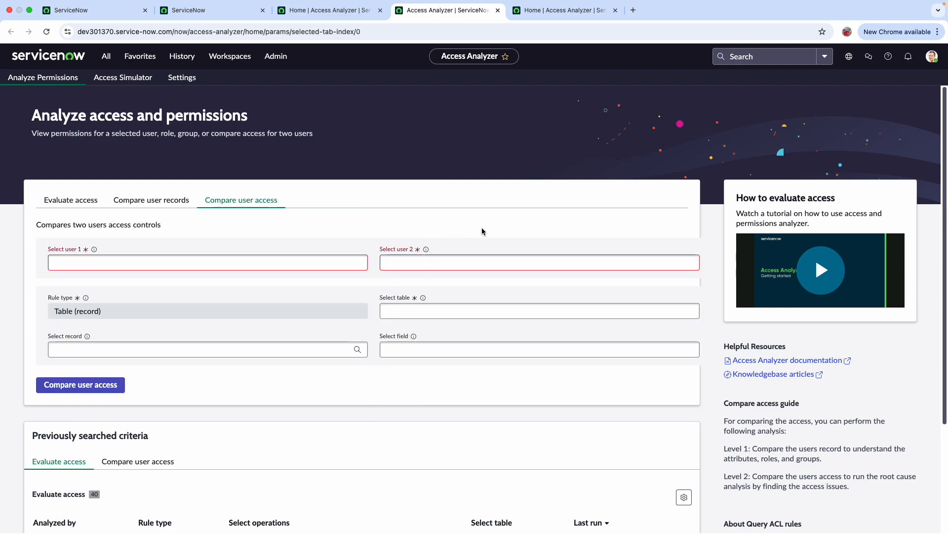
left_click(168, 203)
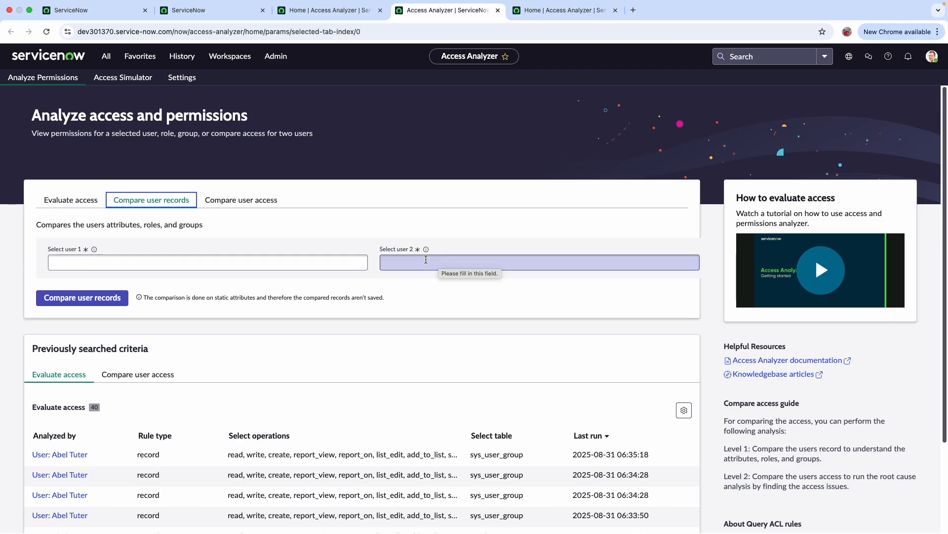
Step: Open Access Analyzer Queries and display the previously run user access comparisons
left_click(107, 57)
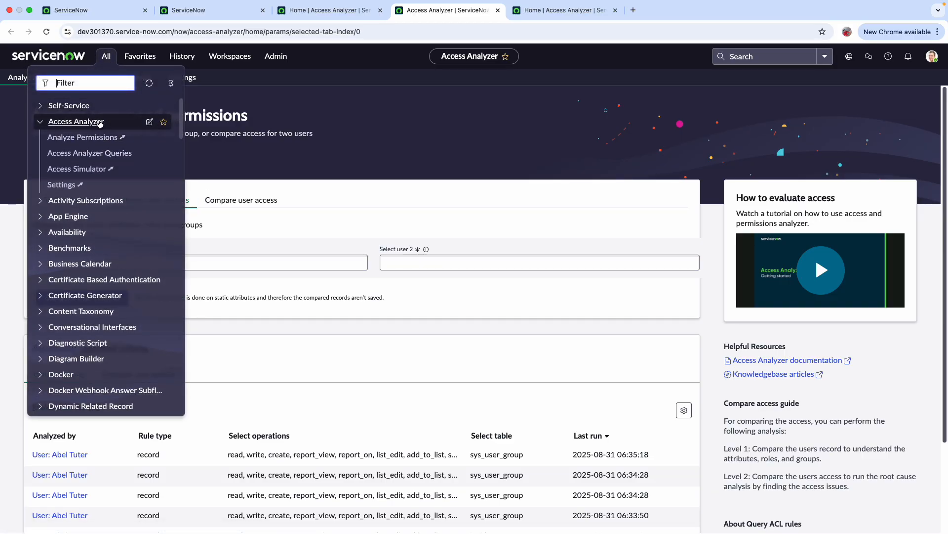
left_click(95, 158)
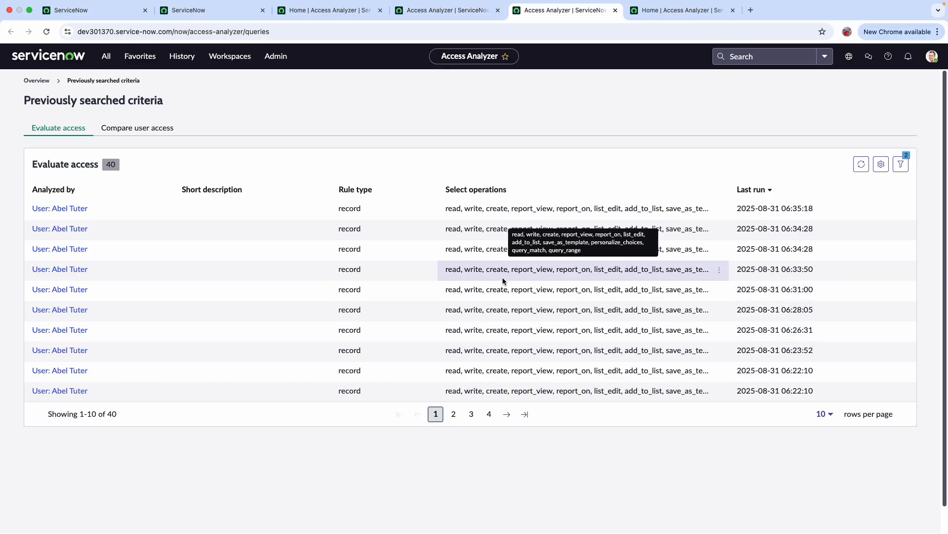
left_click(122, 128)
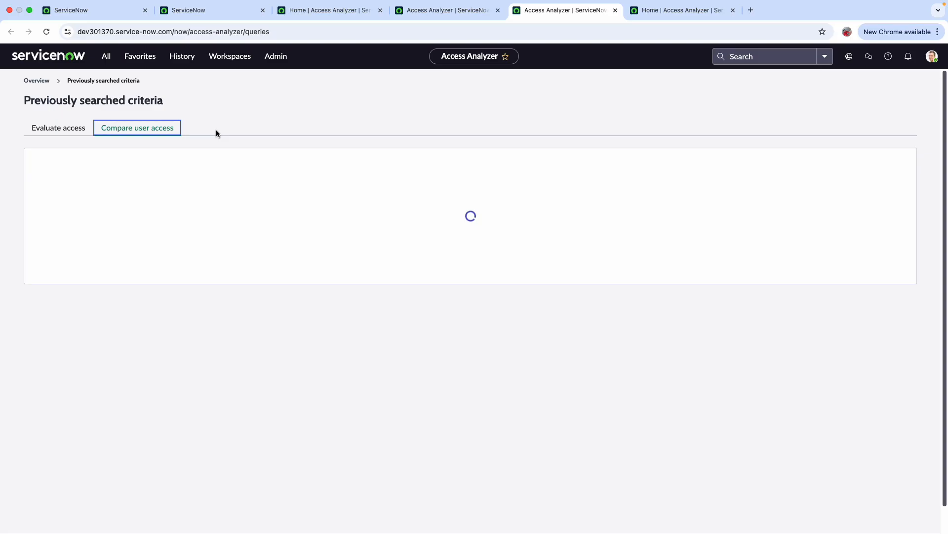
Step: View the Access Simulator's role and group simulation options, and close its browser tab
left_click(105, 56)
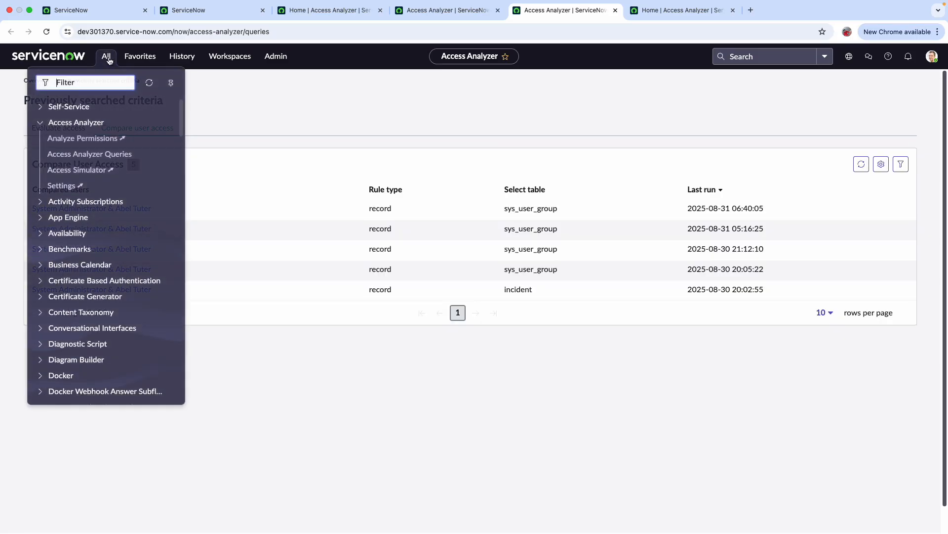
left_click(85, 170)
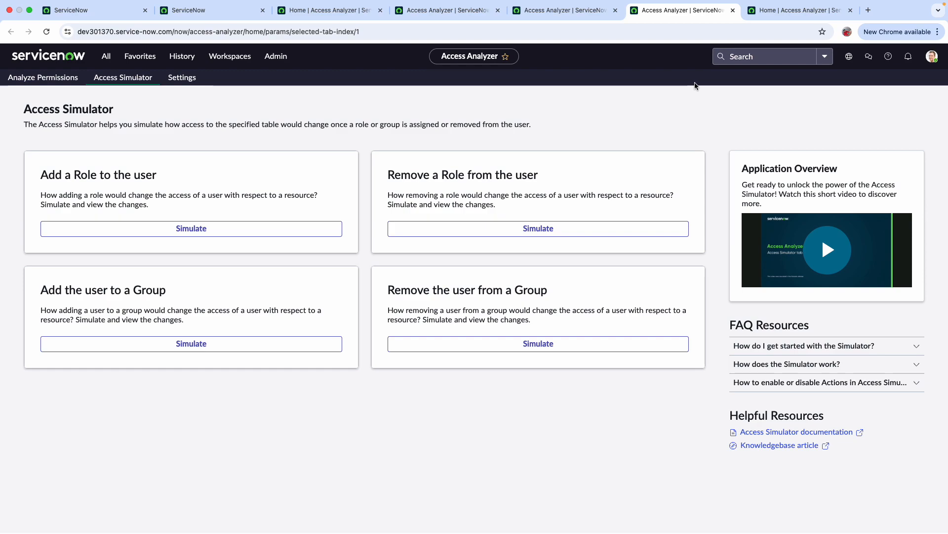
left_click(733, 12)
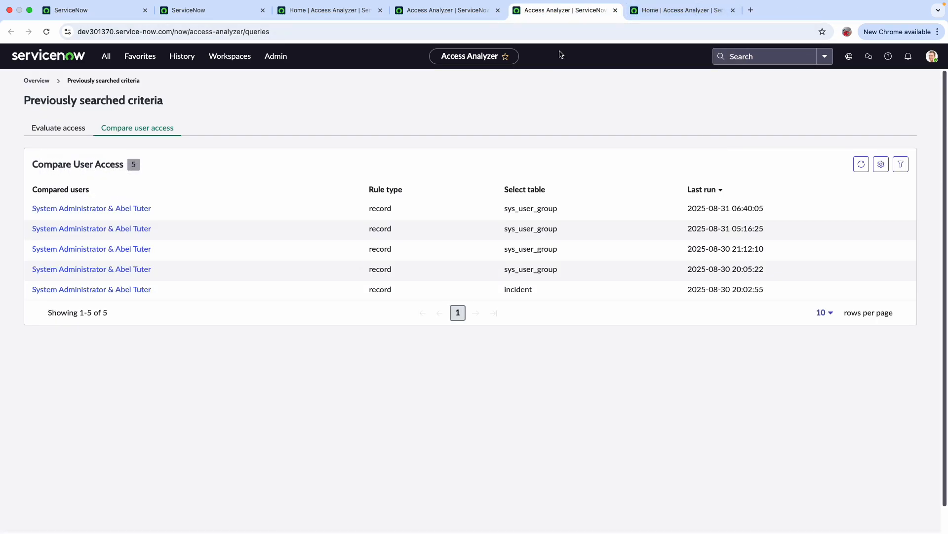
Step: Return to Analyze Permissions and evaluate the same user's table (record) access to the Incident table
left_click(465, 21)
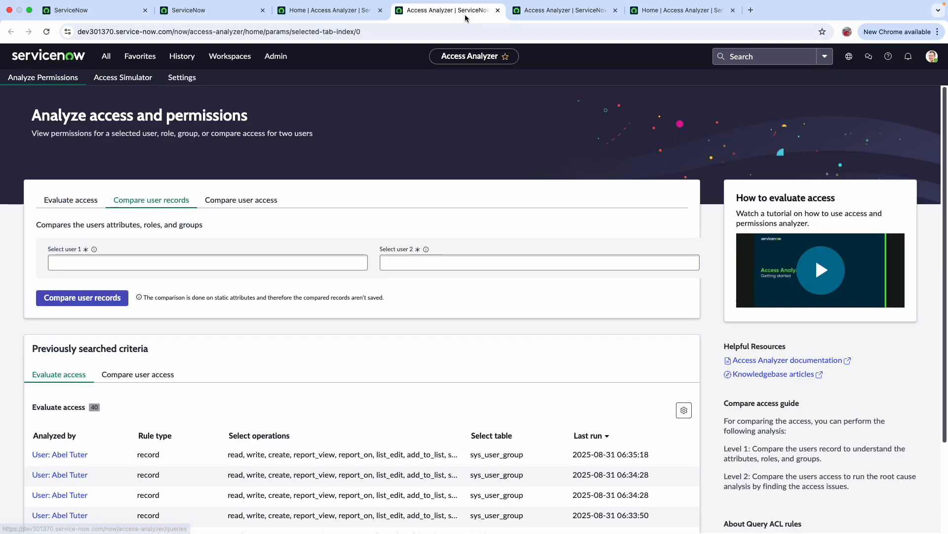
left_click(105, 62)
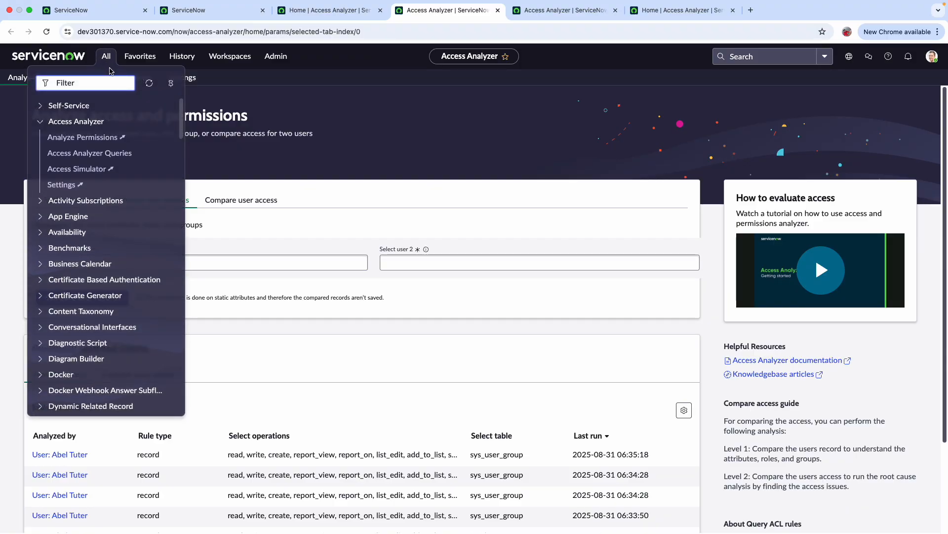
left_click(403, 180)
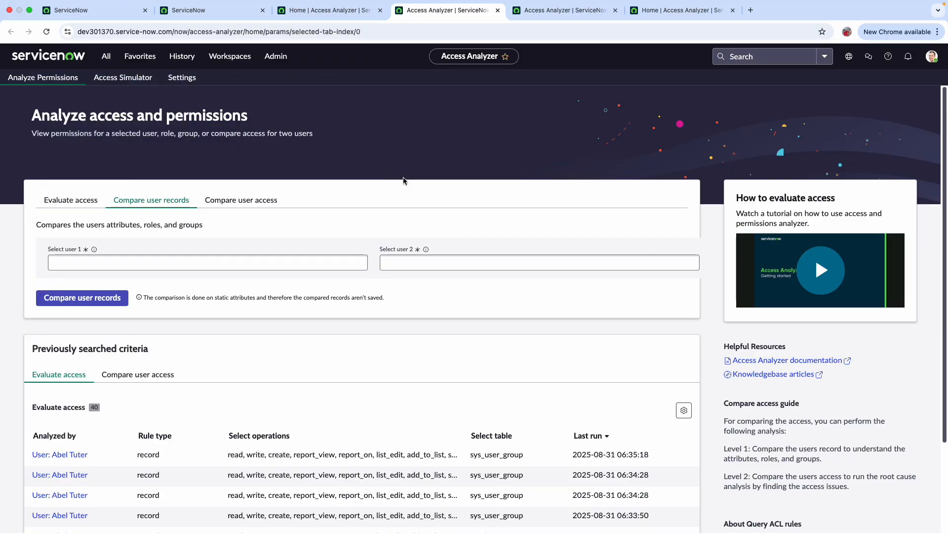
left_click(79, 203)
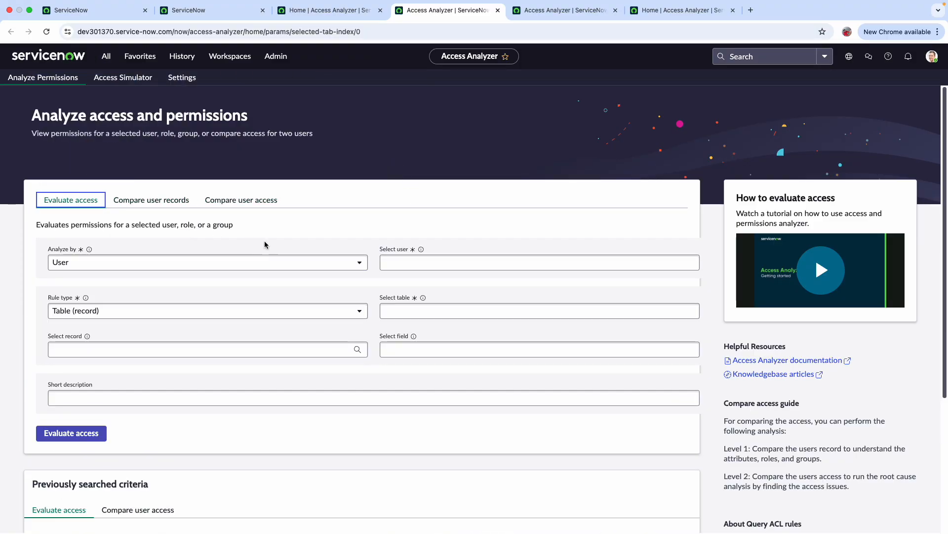
left_click(433, 269)
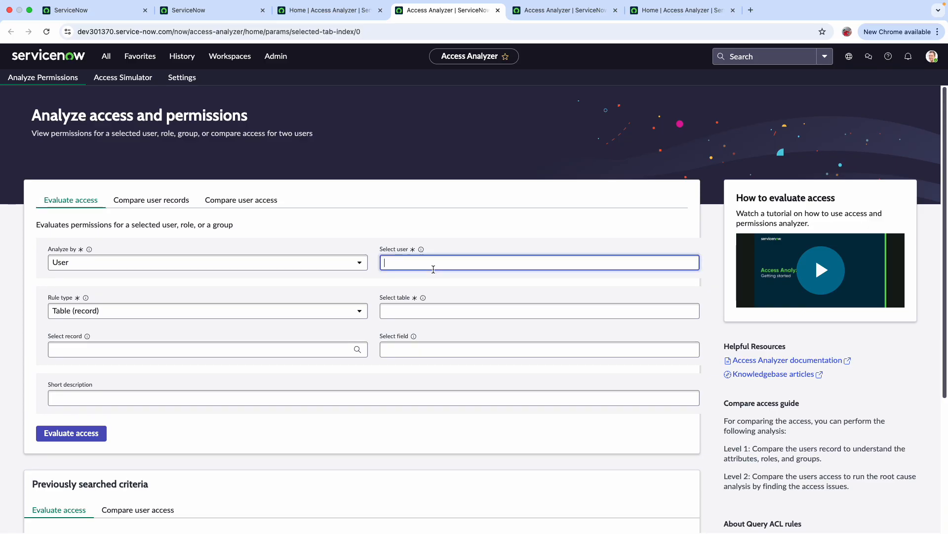
type("Ab")
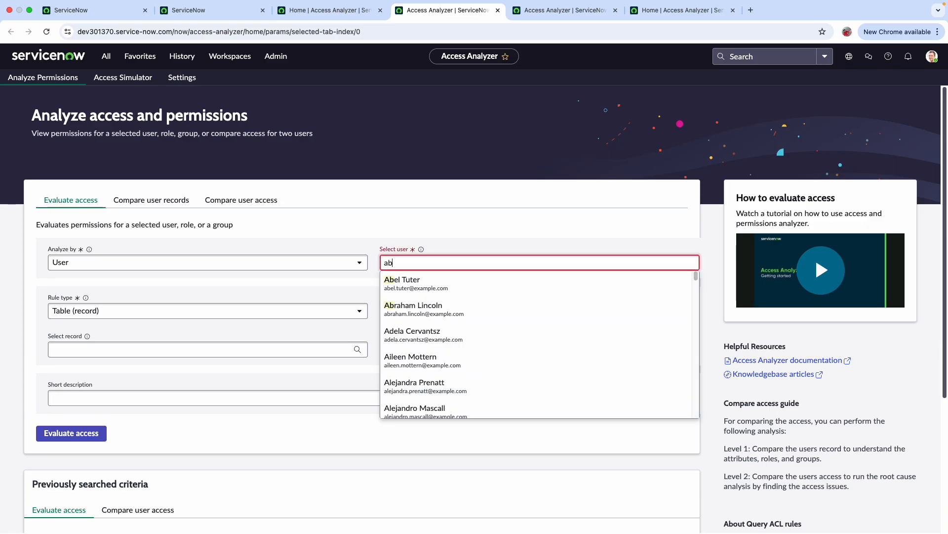
left_click(416, 283)
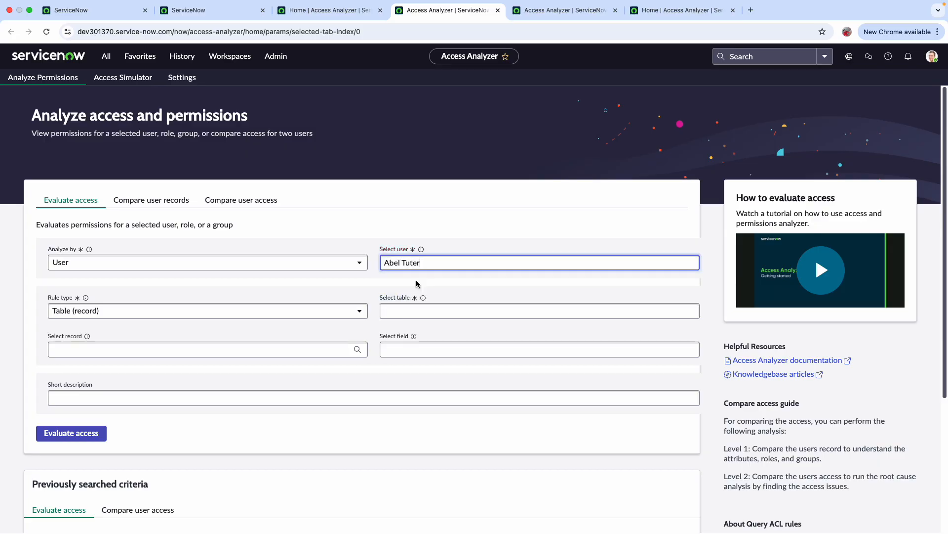
left_click(474, 311)
type("incid")
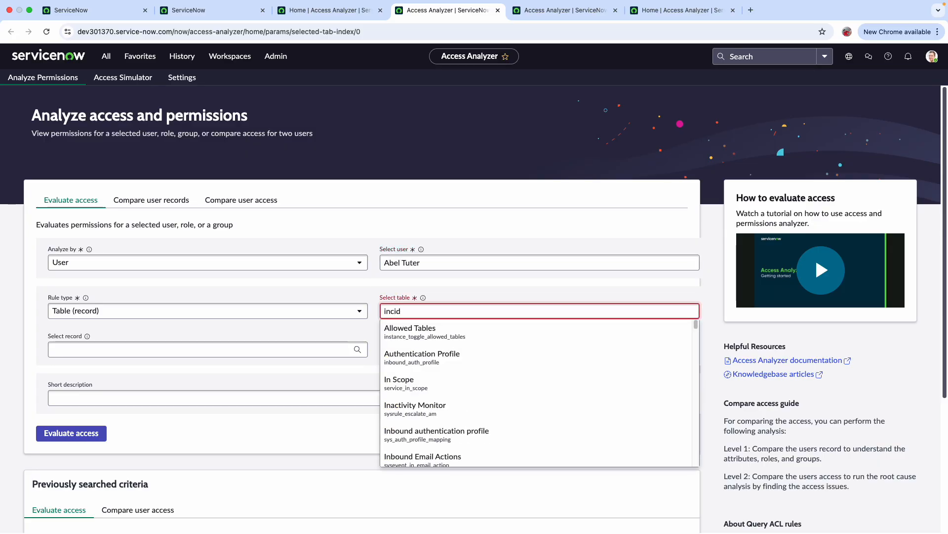
left_click(481, 327)
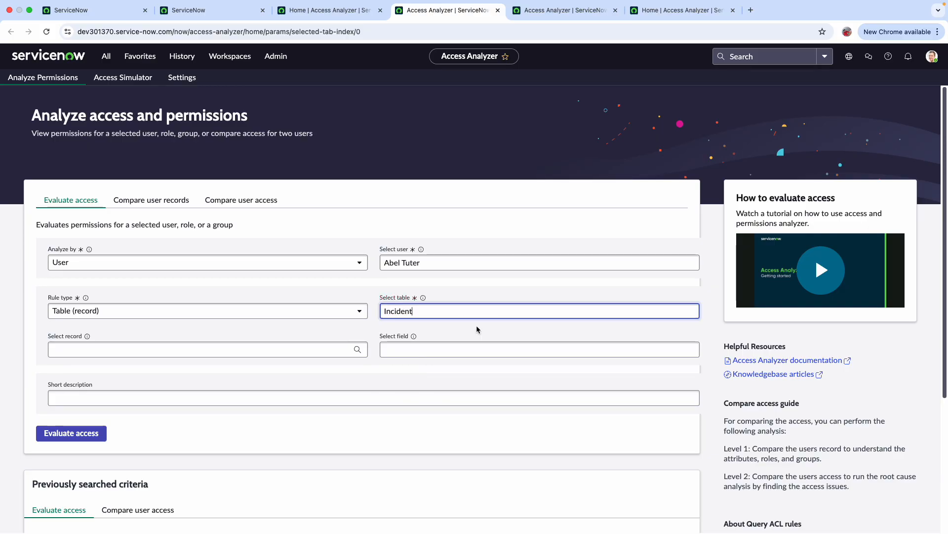
left_click(75, 434)
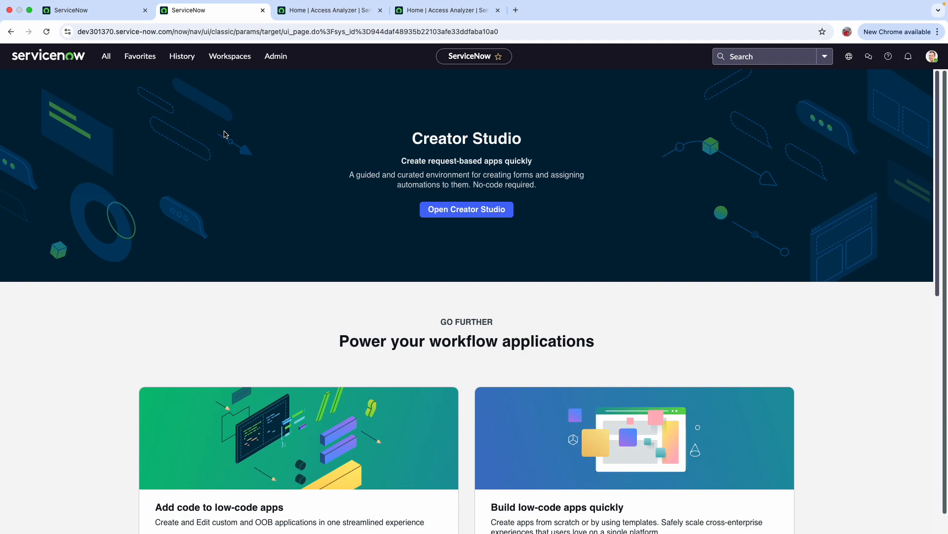
Step: Look over the Access Analyzer modules and return to the user's Incident table access results
left_click(108, 59)
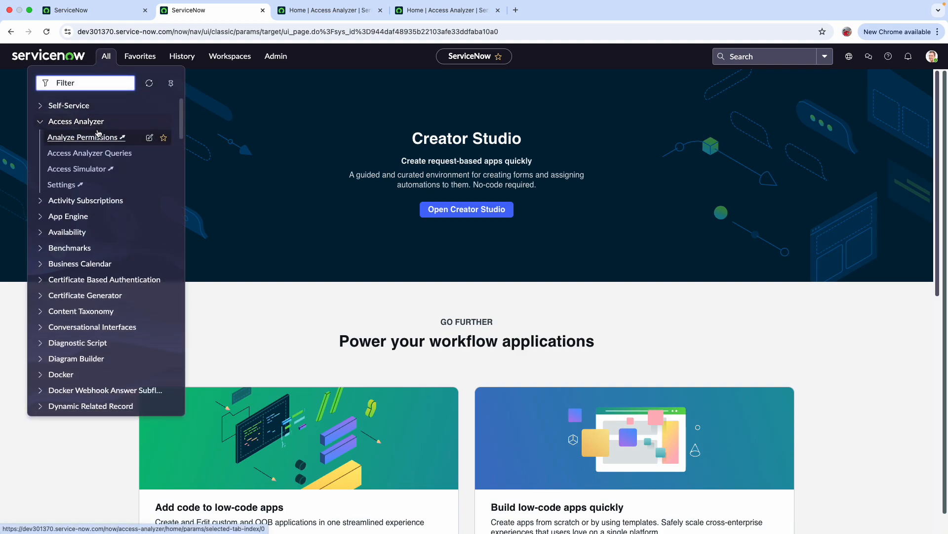
left_click(116, 141)
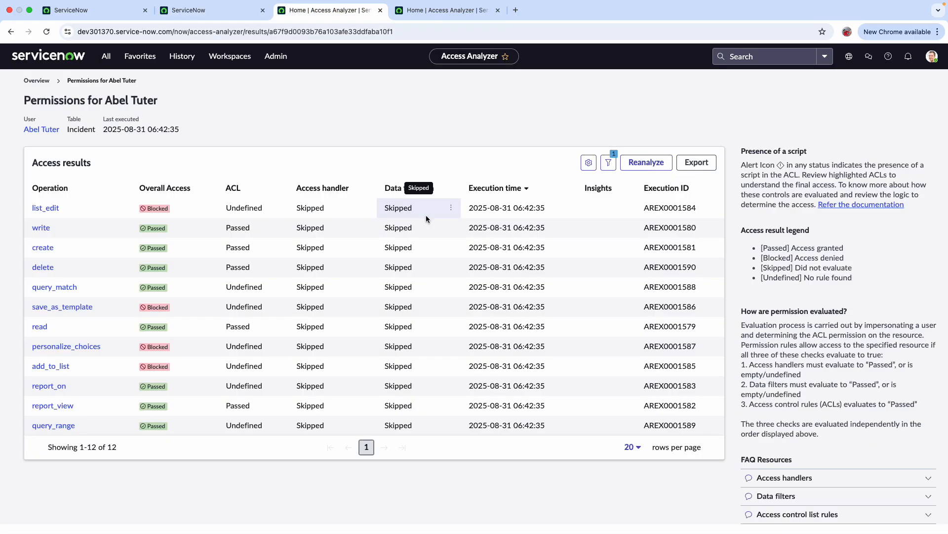